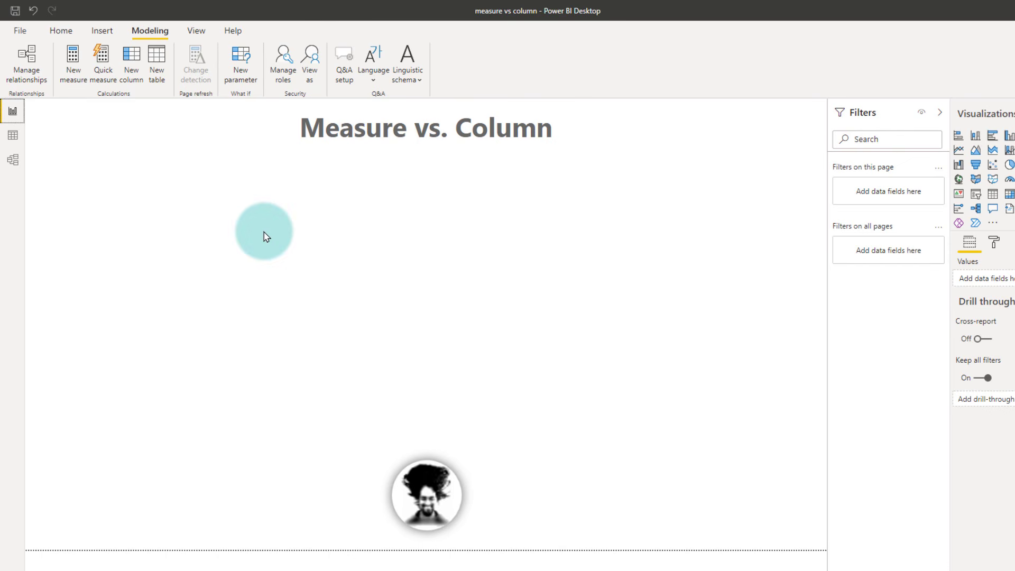
Examine the rows of the sales table, in particular the Boxes column.
click(10, 136)
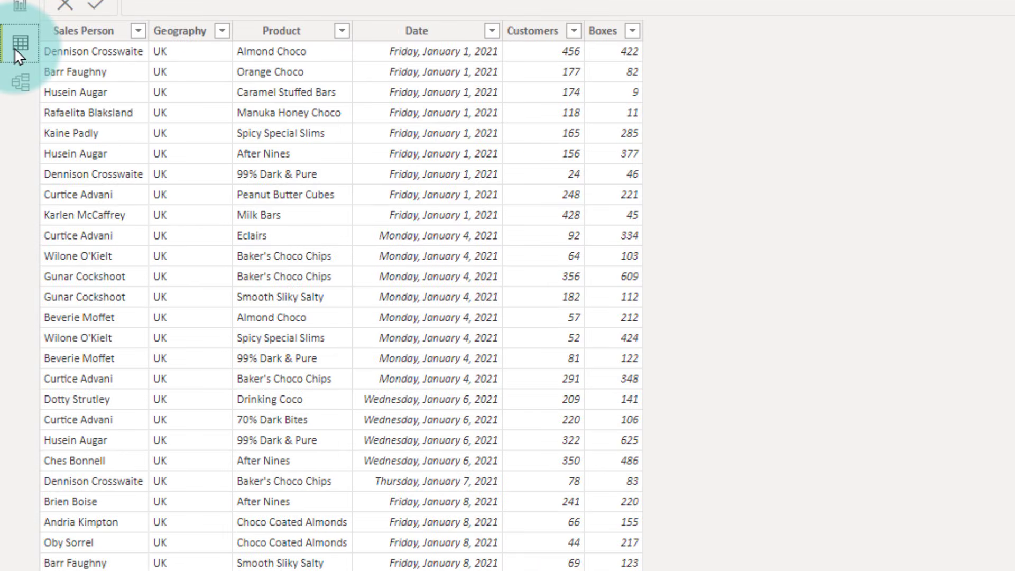
click(613, 32)
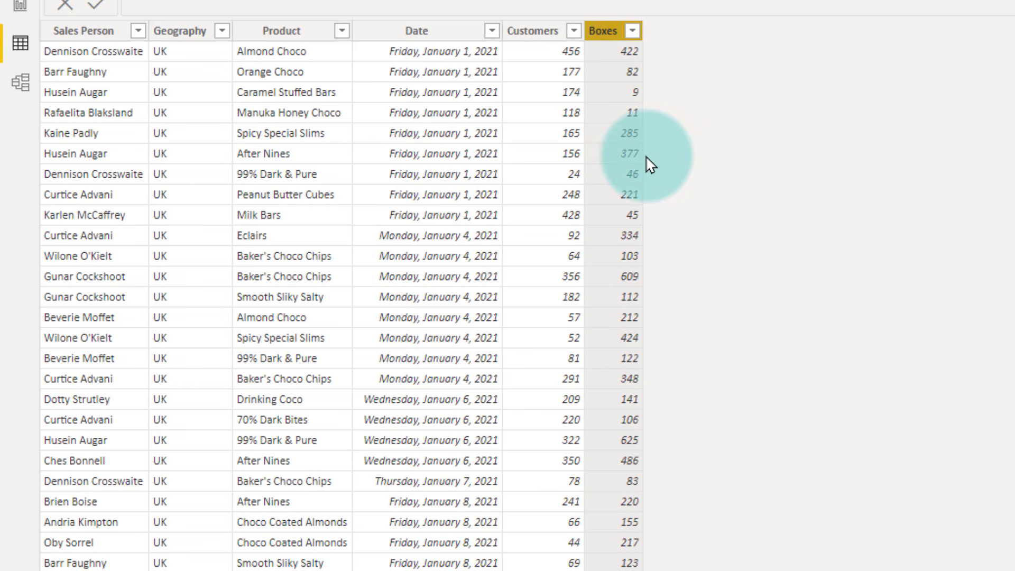
Build a clustered column chart on the report page with Geography on the axis and Boxes as the values.
click(22, 8)
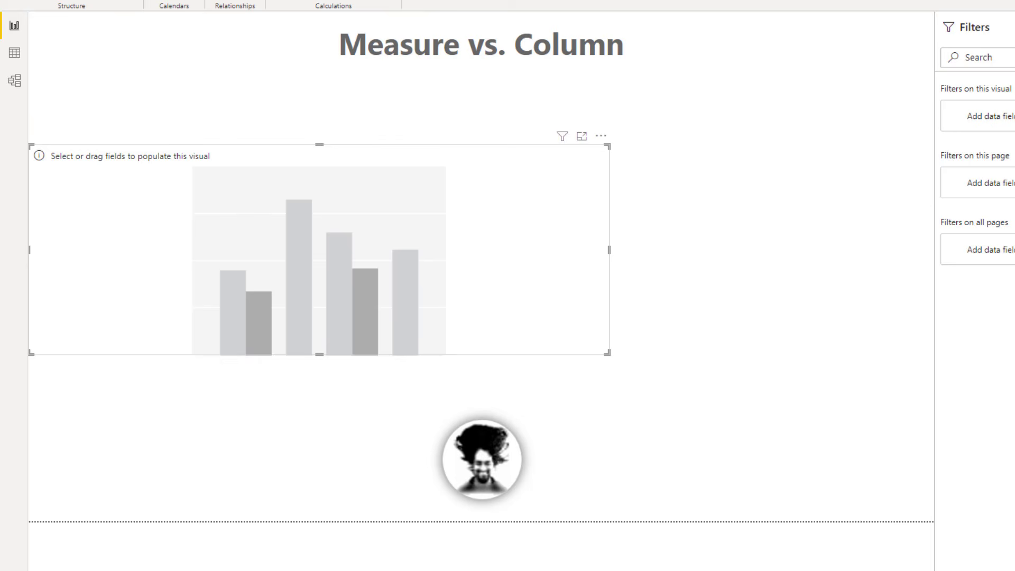
click(835, 89)
drag(934, 193, 738, 276)
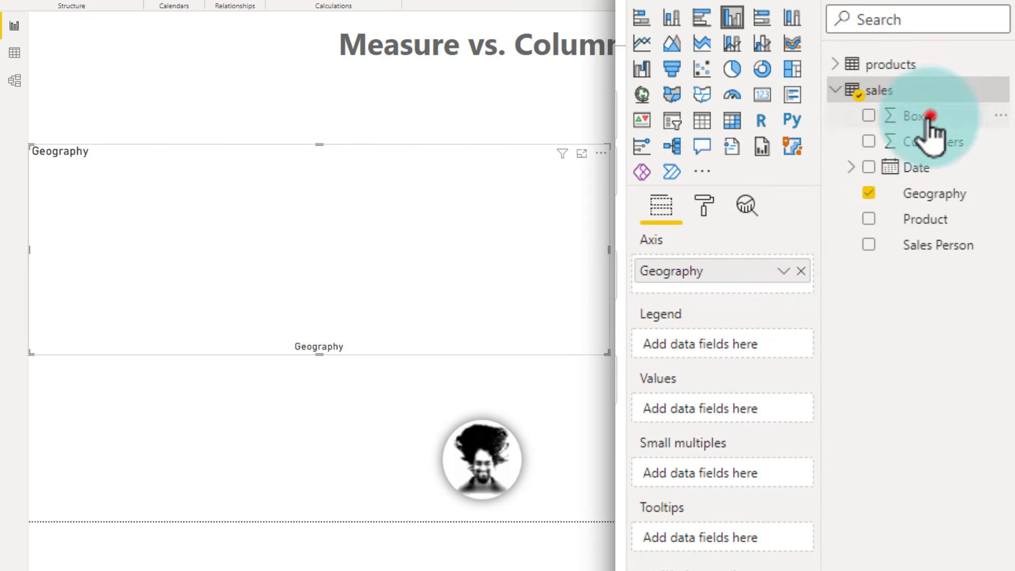
drag(929, 117, 737, 410)
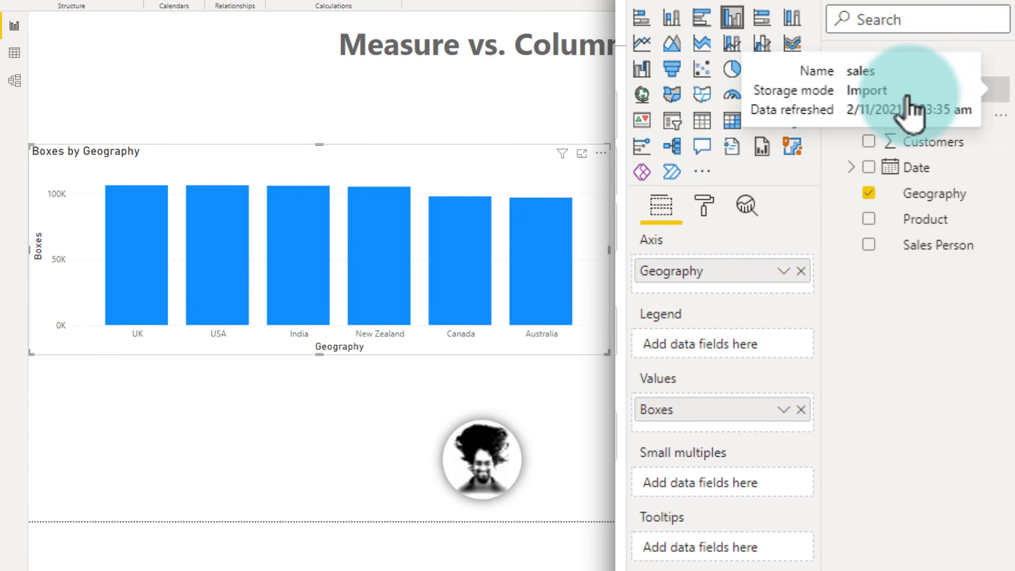
Create a measure in the sales table with the formula Total Boxes = sum(sales[Boxes]).
right_click(899, 89)
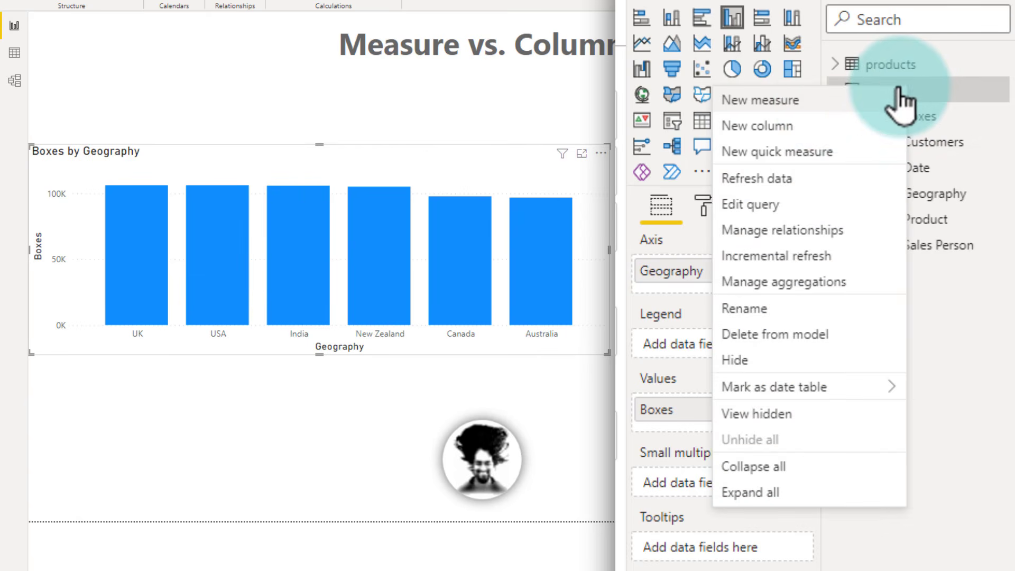
click(817, 100)
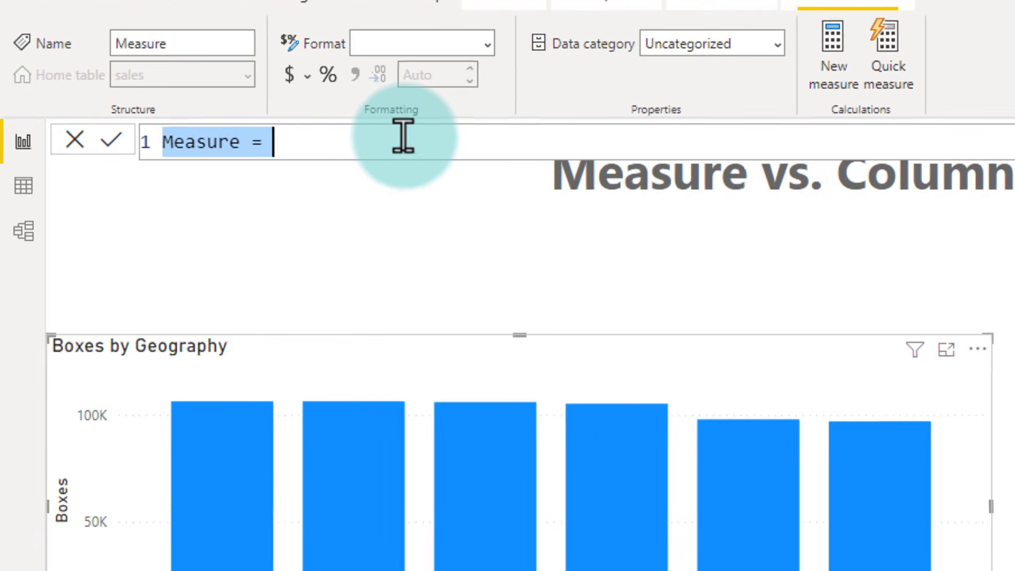
text(Total Boxes = sum(bo)
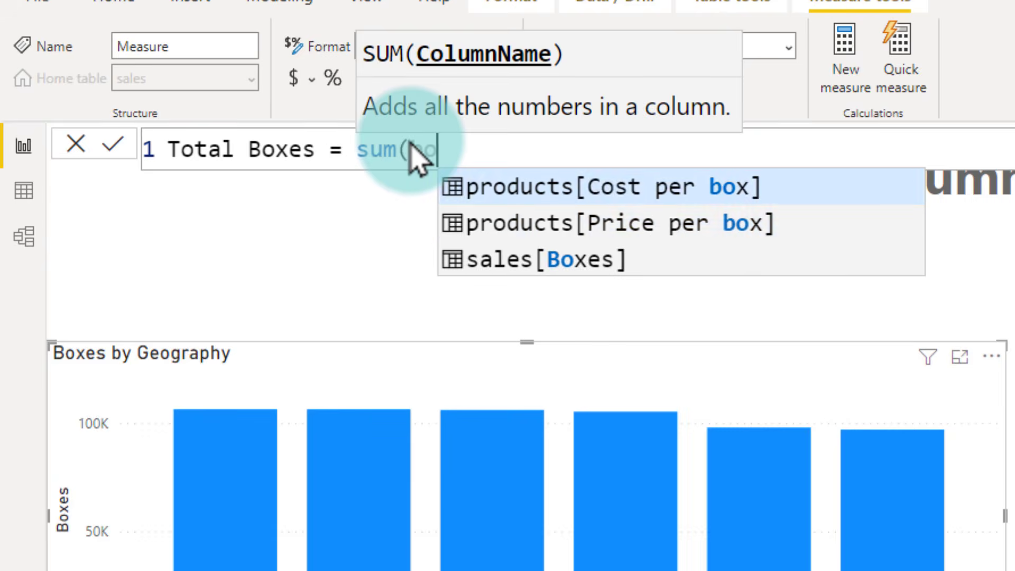
key(Down)
key(Down)
key(Tab)
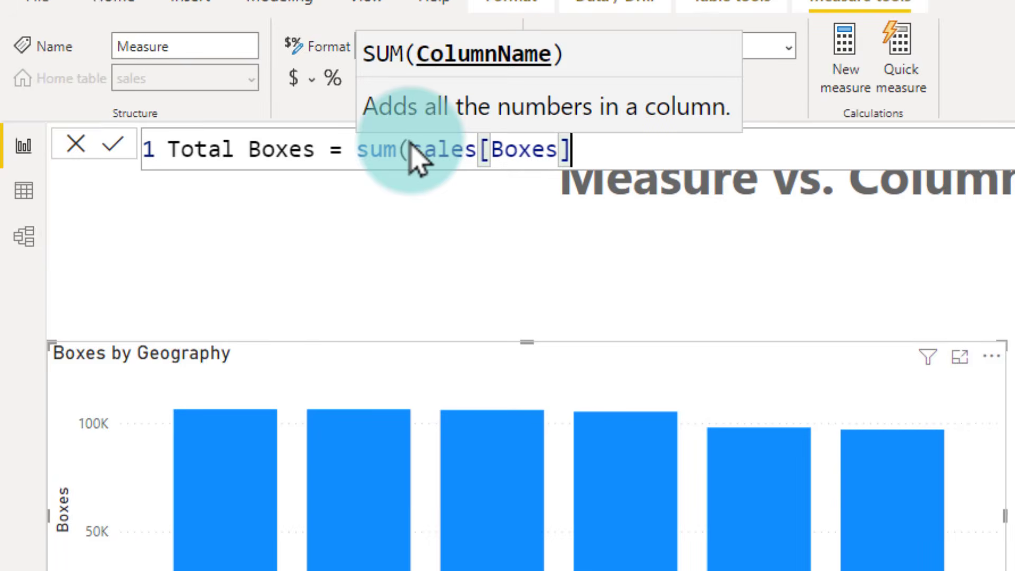
text())
key(Return)
Replace the Boxes column with the Total Boxes measure in the chart's values.
drag(926, 272, 786, 426)
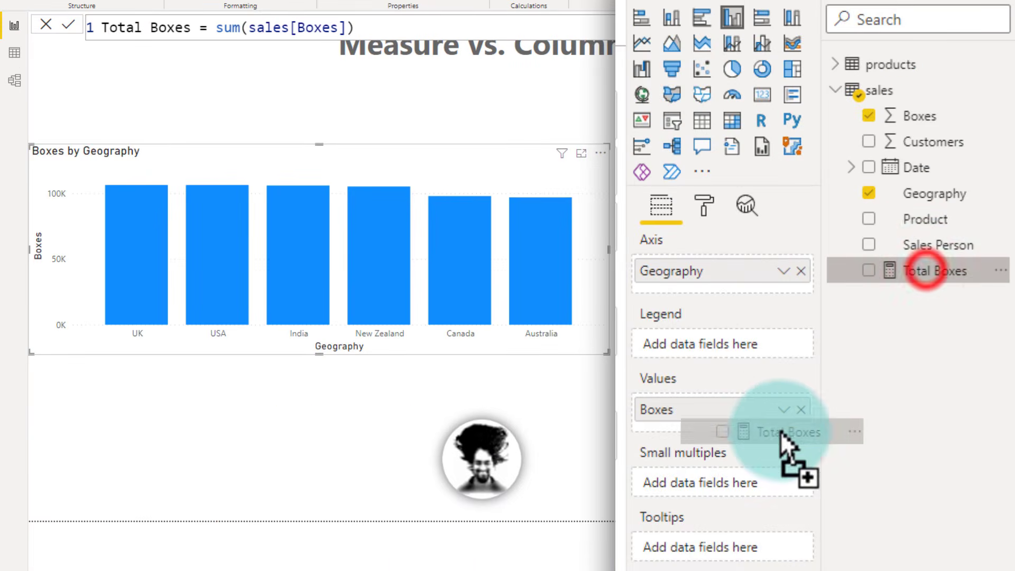
click(801, 410)
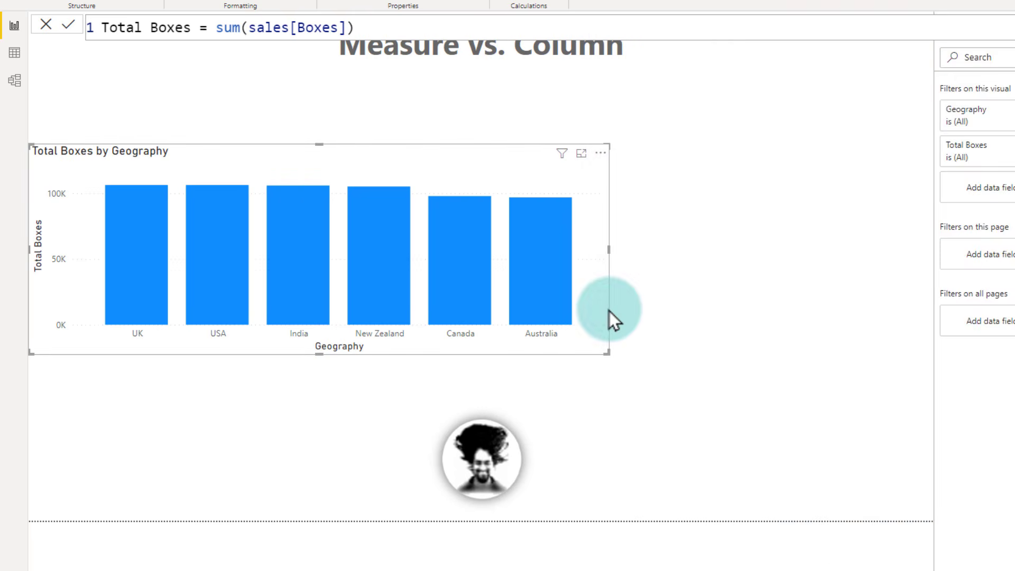
click(672, 317)
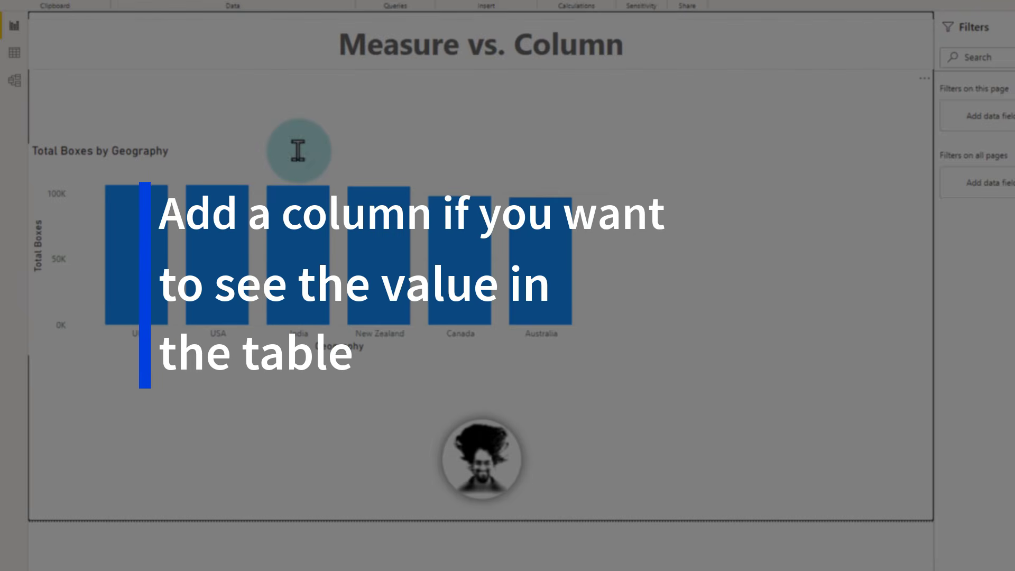
Examine the boxes sold per row in the sales table and the price per box in the products table.
click(14, 52)
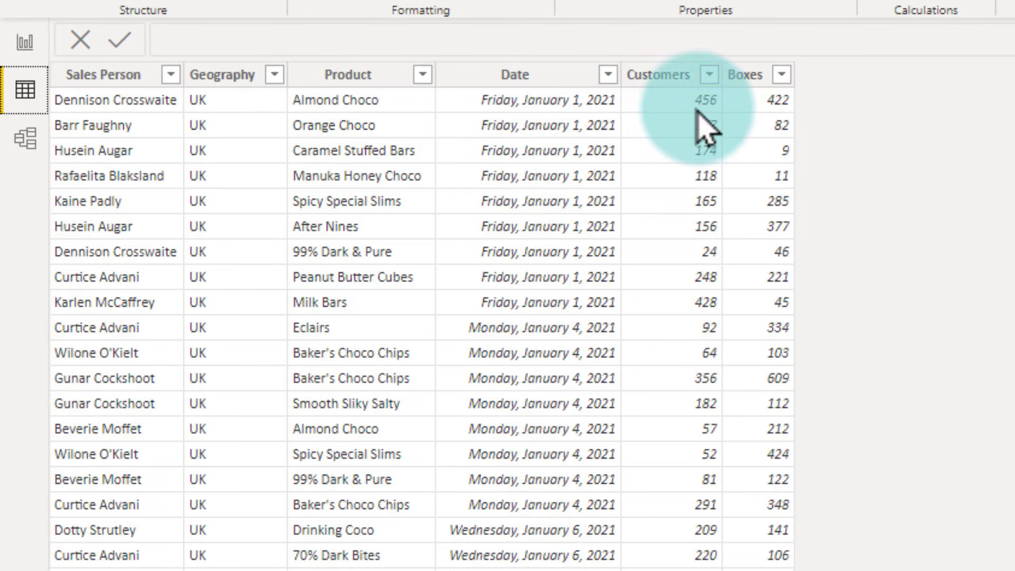
click(399, 62)
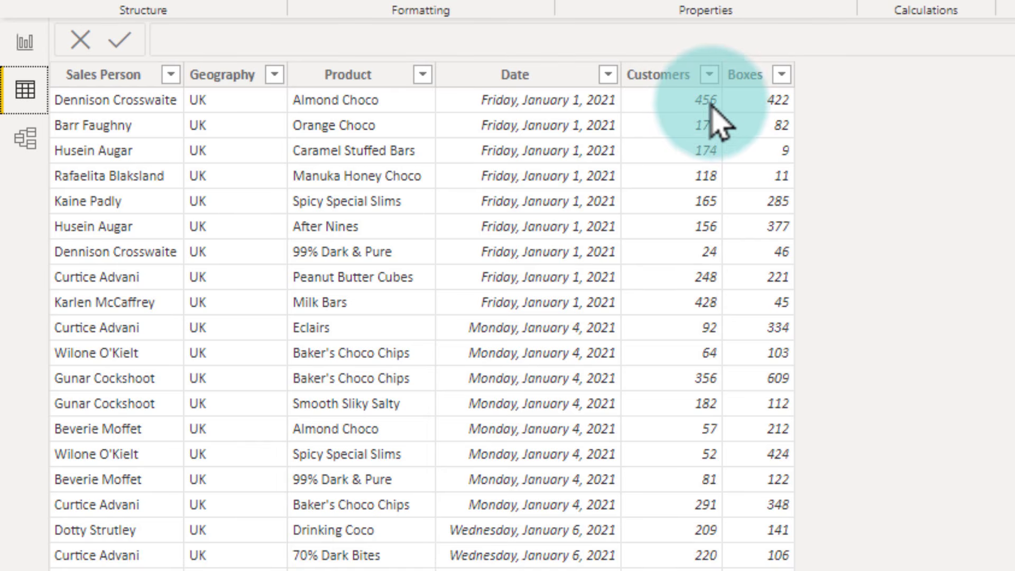
click(741, 98)
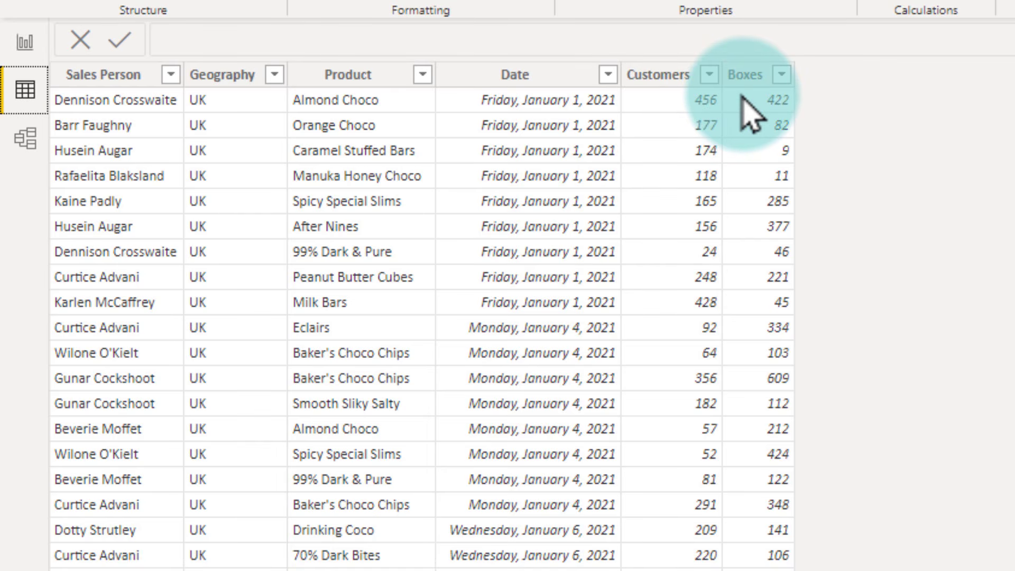
click(851, 151)
click(1012, 151)
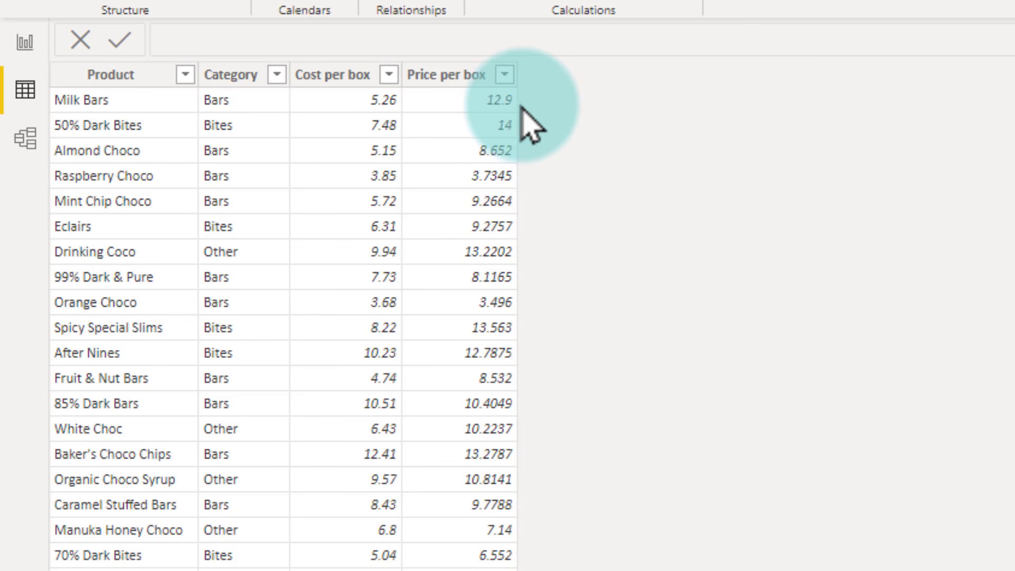
click(1014, 139)
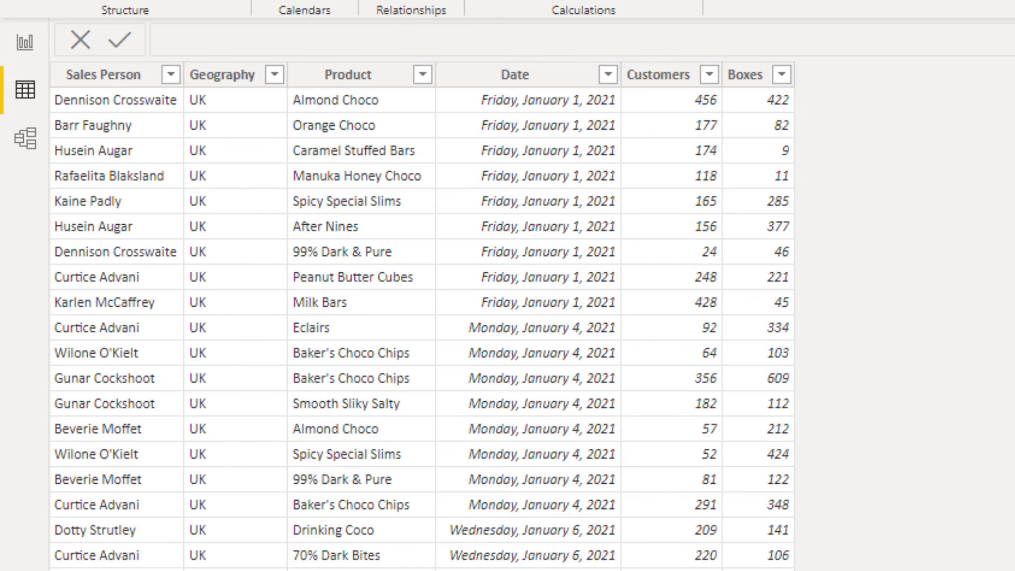
Add a calculated column to the sales table with the formula Sales = [Boxes] * RELATED(products[Price per box]).
click(777, 306)
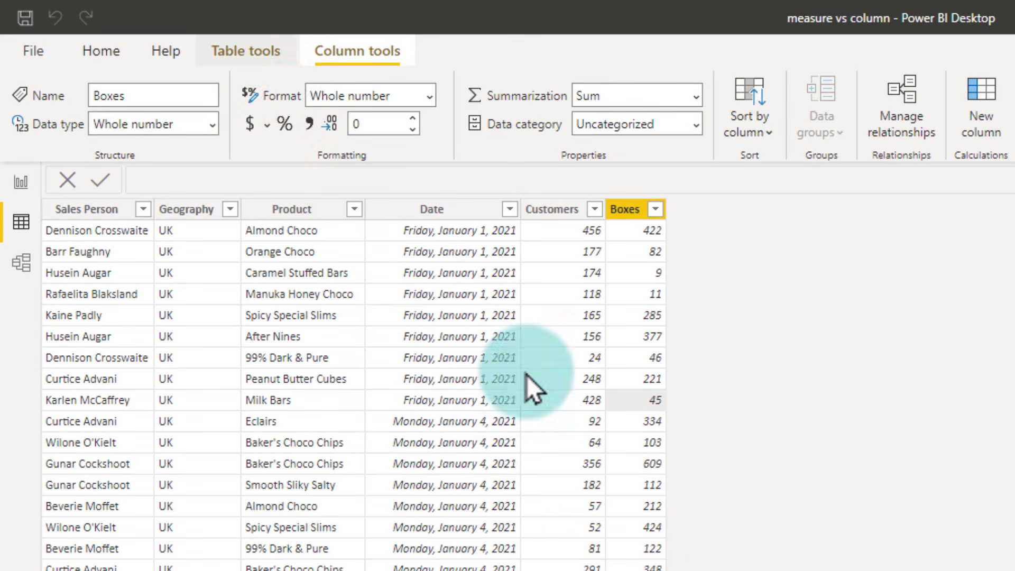
click(233, 53)
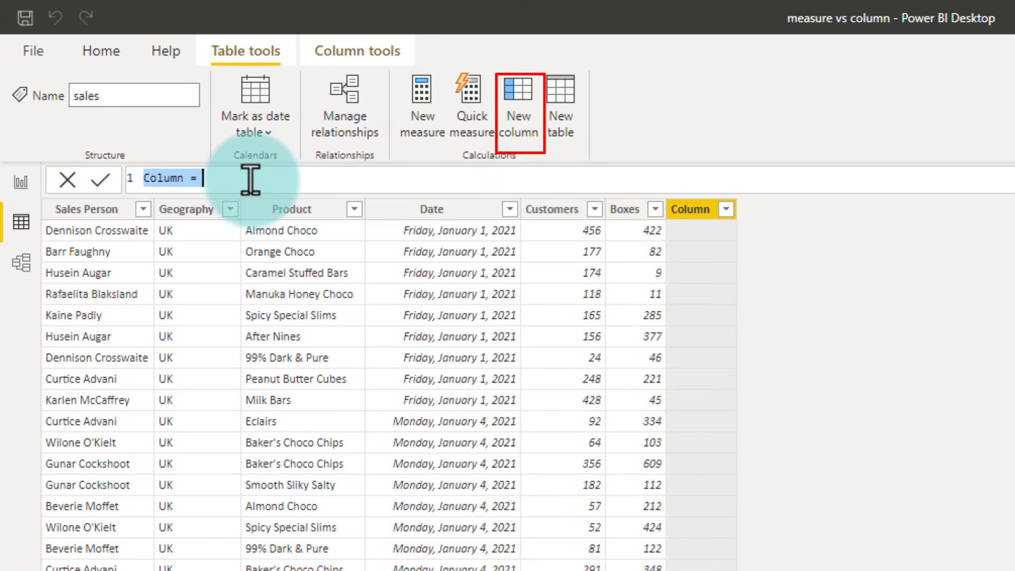
text(Sales )
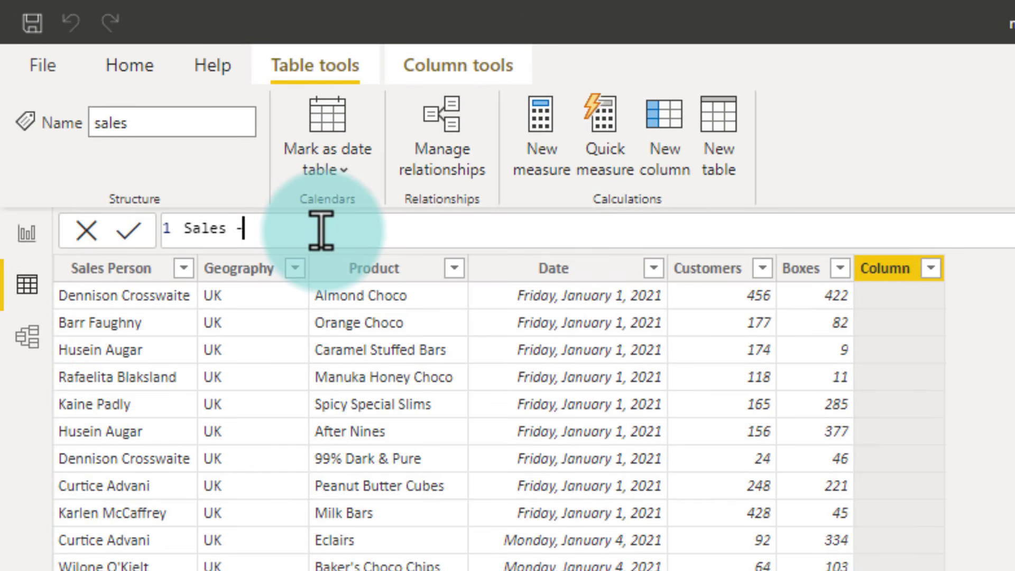
text(= [Boxes] *)
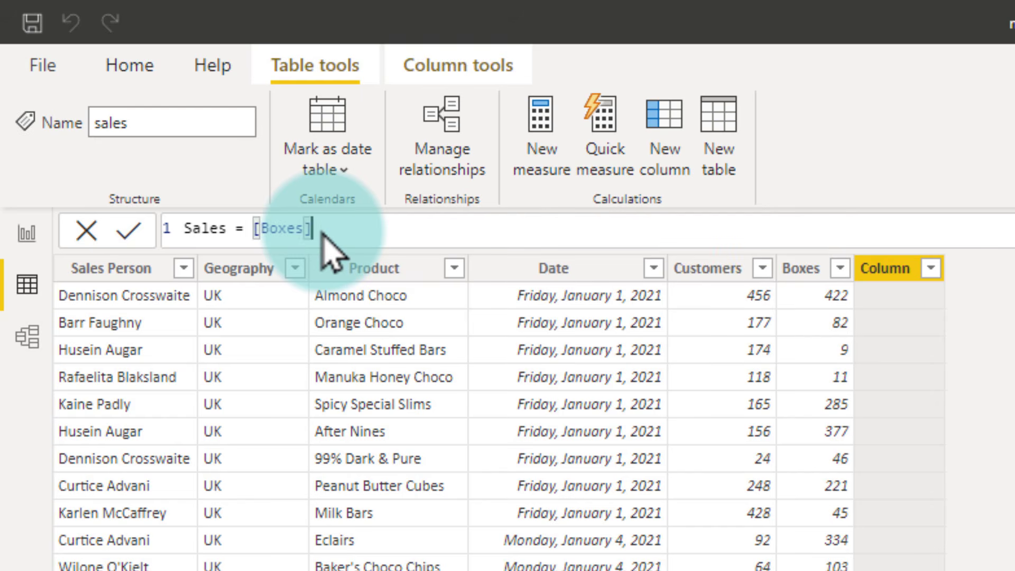
text( relate)
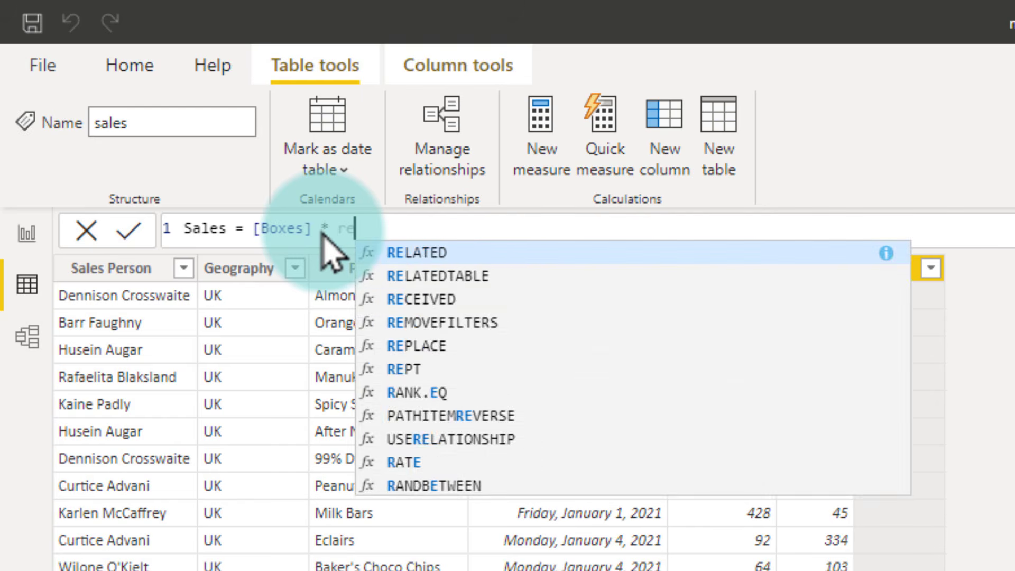
key(Tab)
text(p)
key(Down)
key(Down)
key(Down)
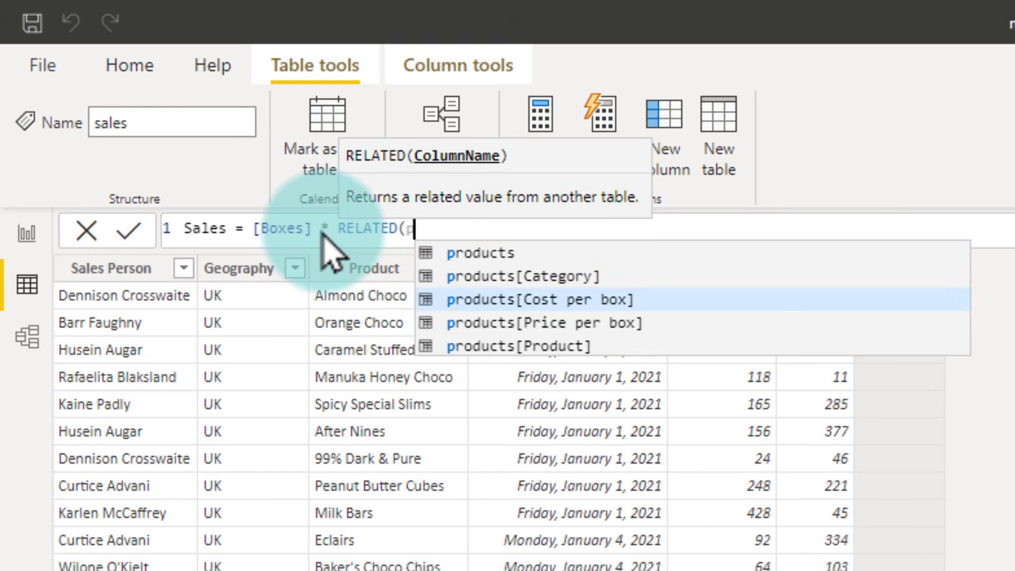
key(Tab)
text())
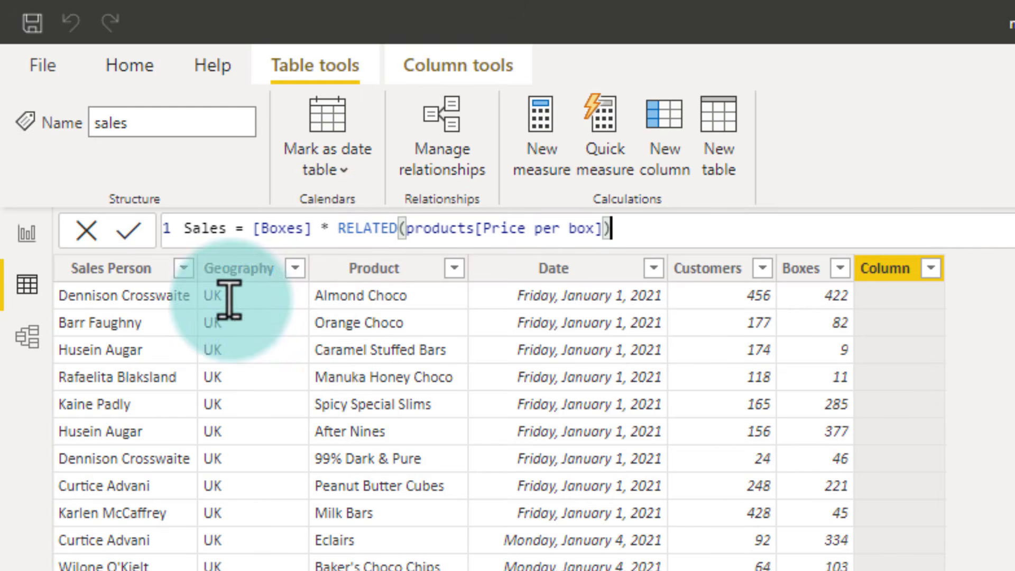
click(129, 231)
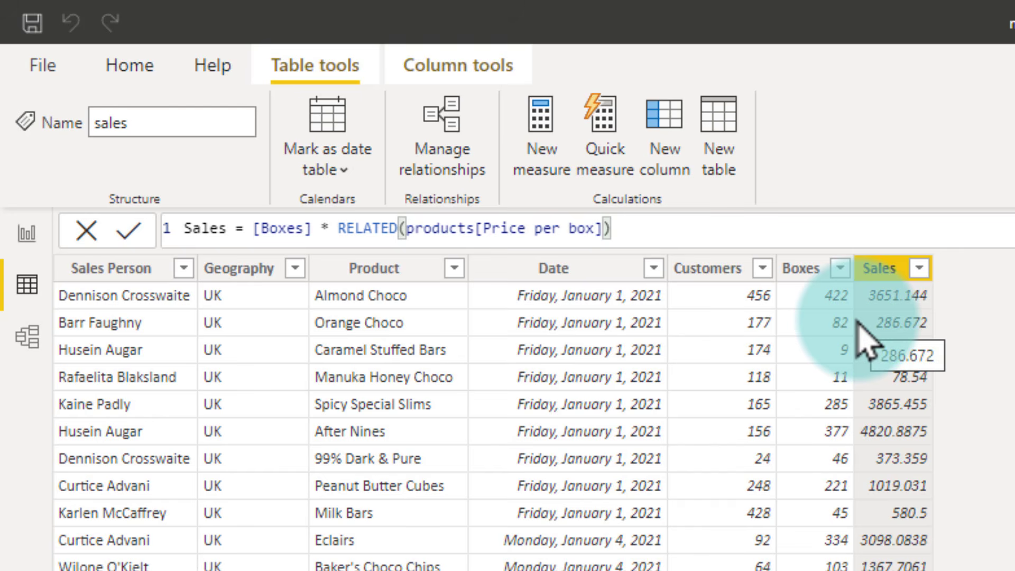
Compare the formulas of the Sales and Cost calculated columns in the sales table.
click(26, 235)
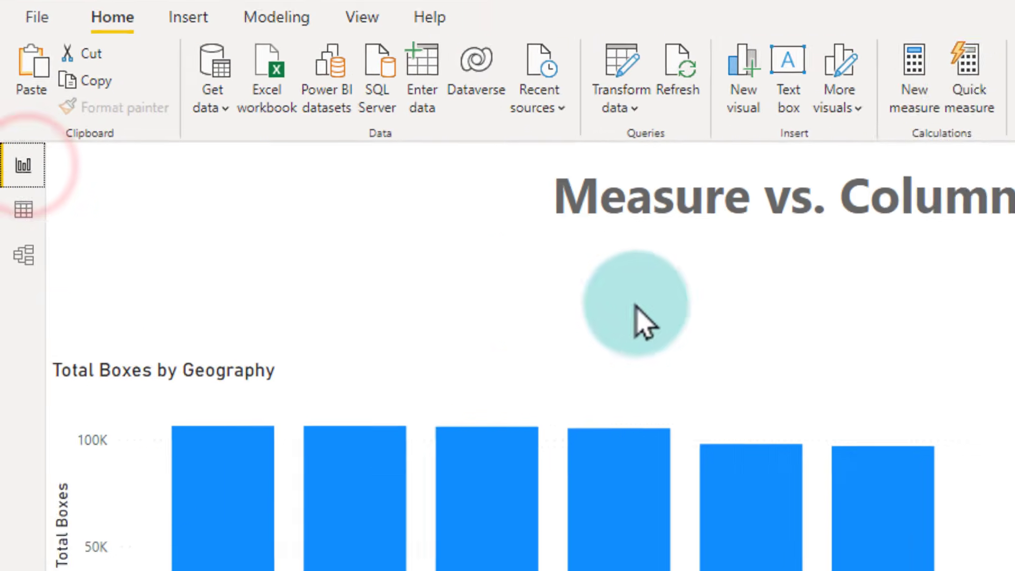
click(773, 187)
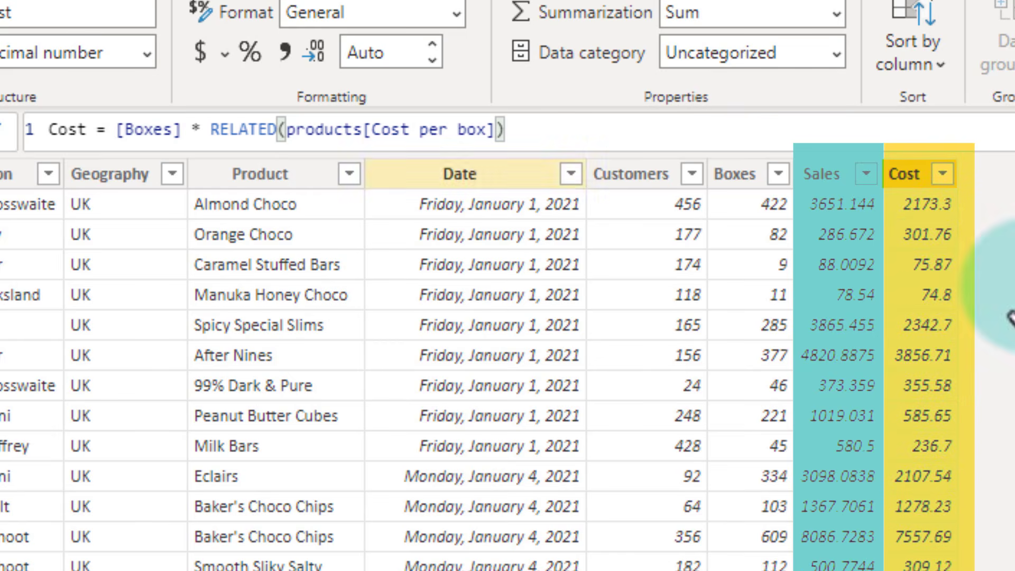
click(844, 201)
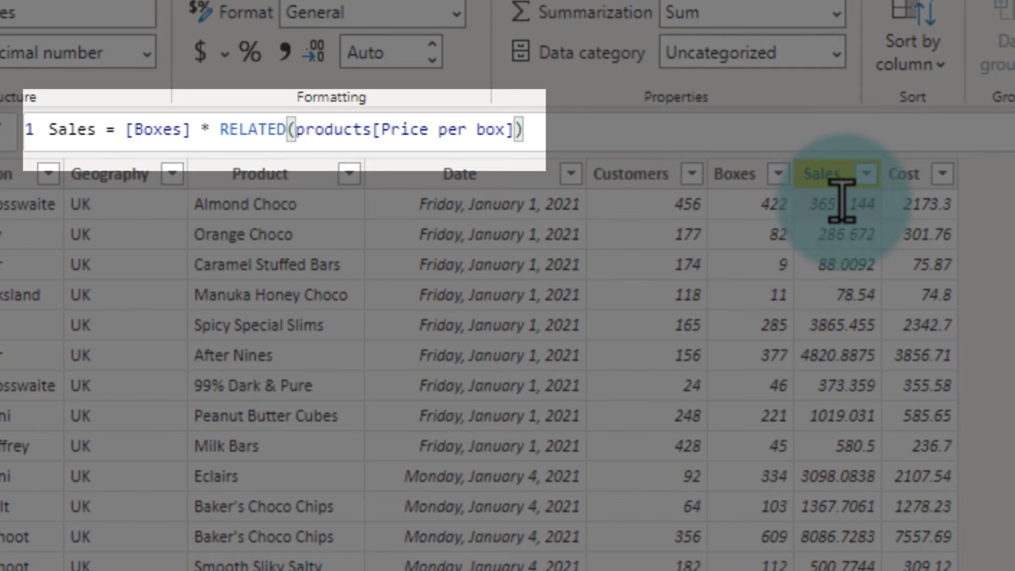
click(920, 206)
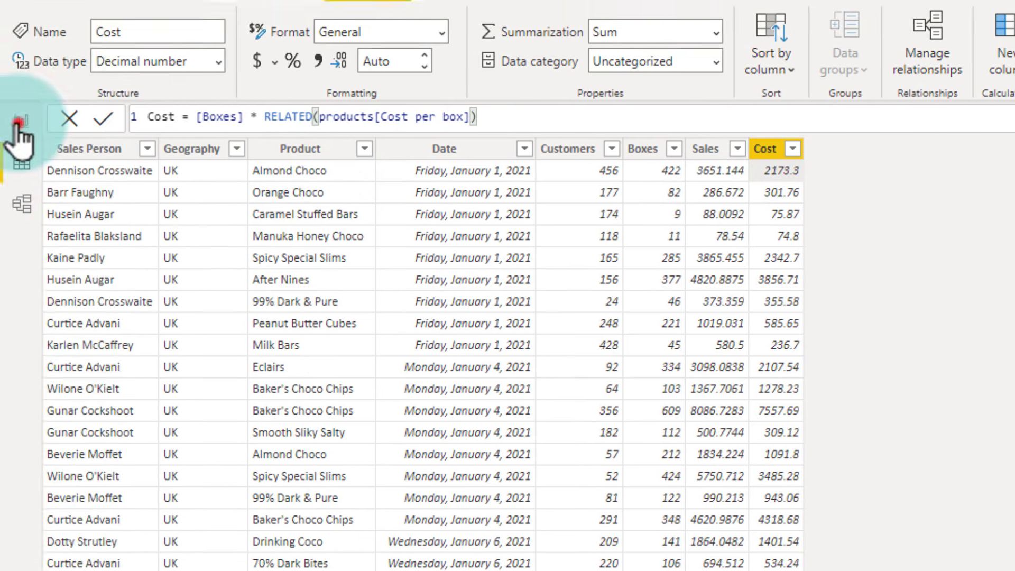
Add a measure to the sales table with the formula Total Sales = sum(sales[Sales]).
click(18, 139)
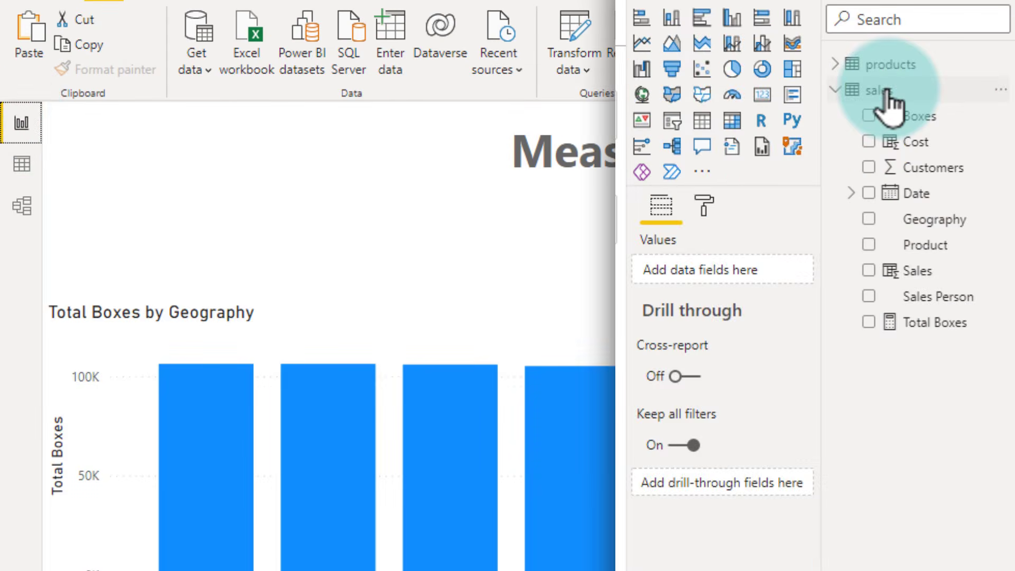
right_click(880, 92)
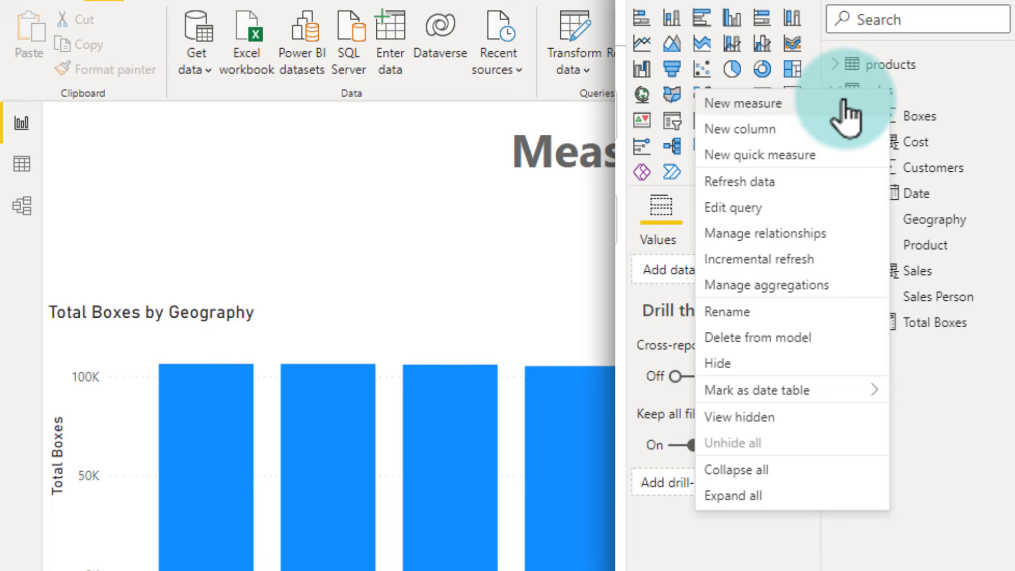
click(817, 106)
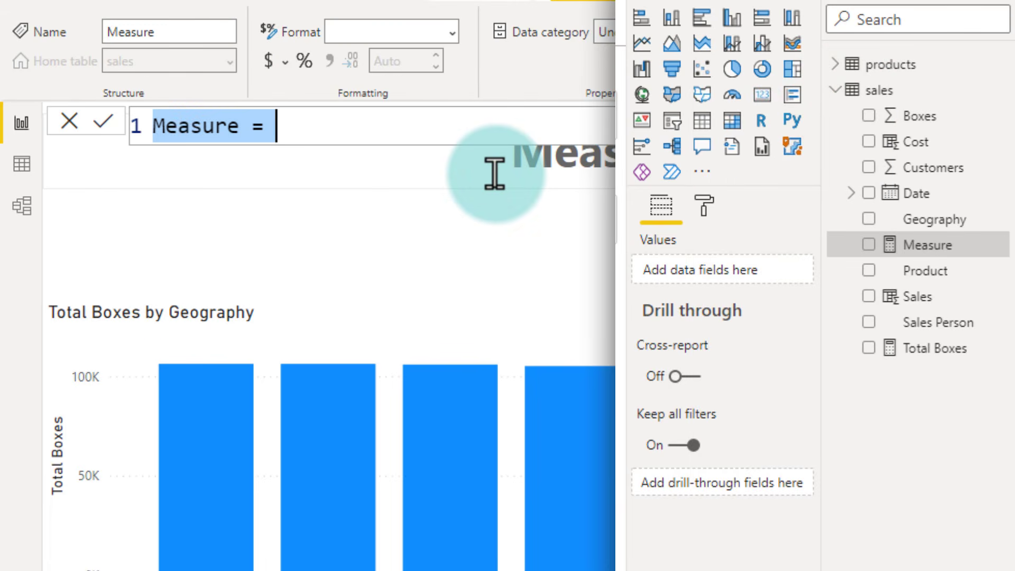
text(Total Sales = )
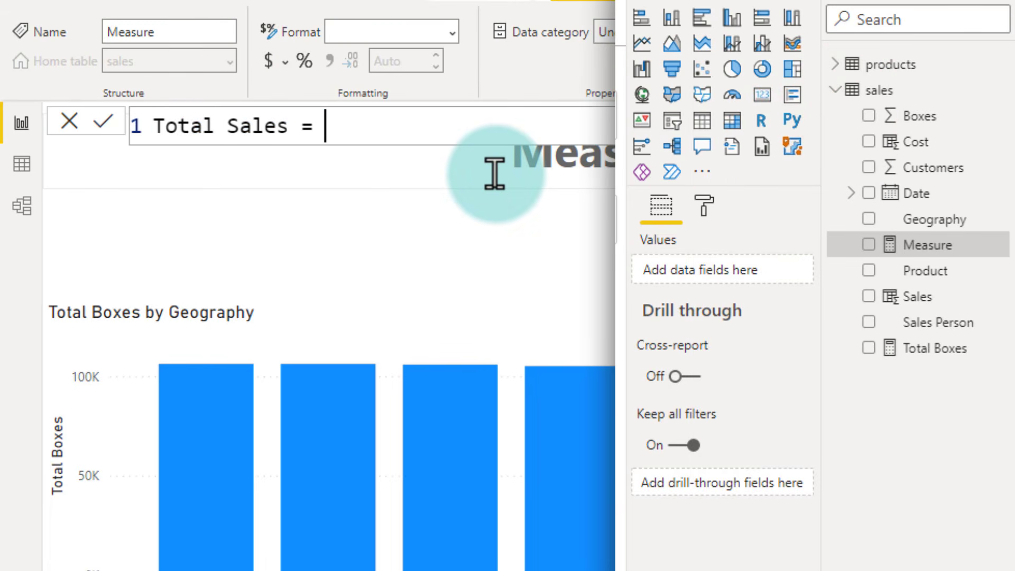
text(sum(sa)
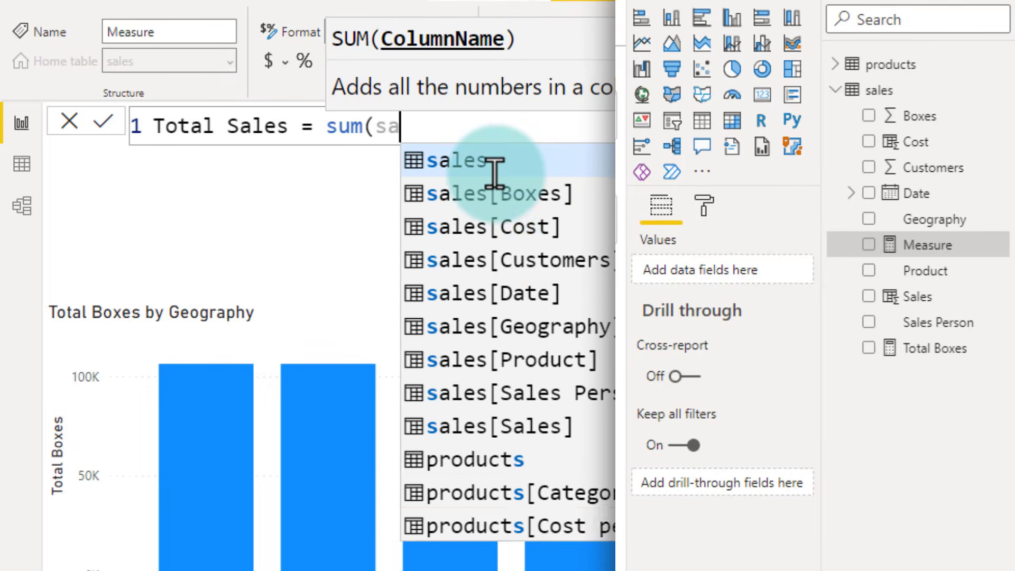
key(Down)
key(Down)
key(Down)
key(Down)
key(Down)
key(Down)
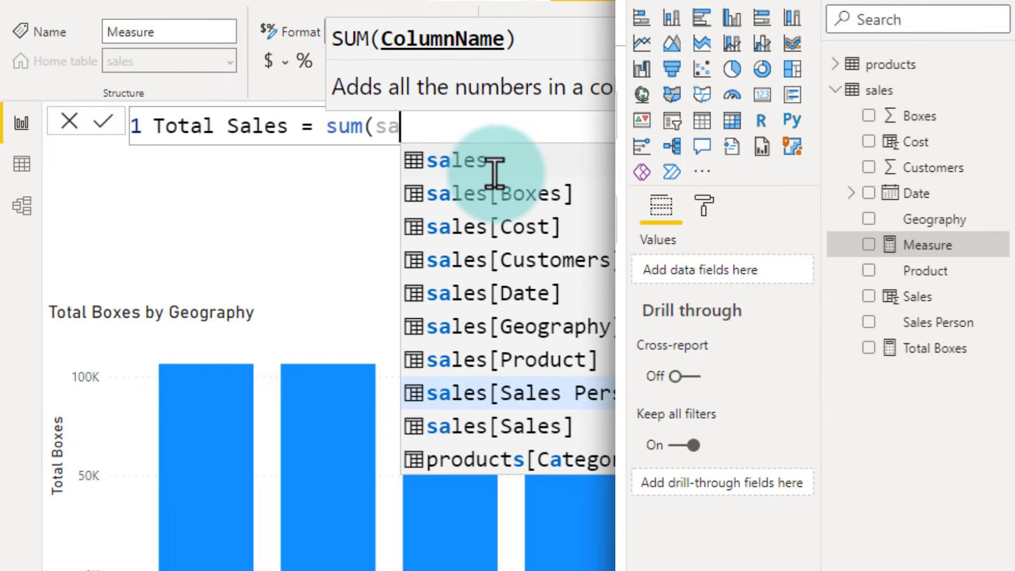
key(Down)
key(Tab)
text())
key(Return)
Add a measure to the sales table with the formula Total Cost = SUM(sales[Cost]).
right_click(878, 91)
click(731, 106)
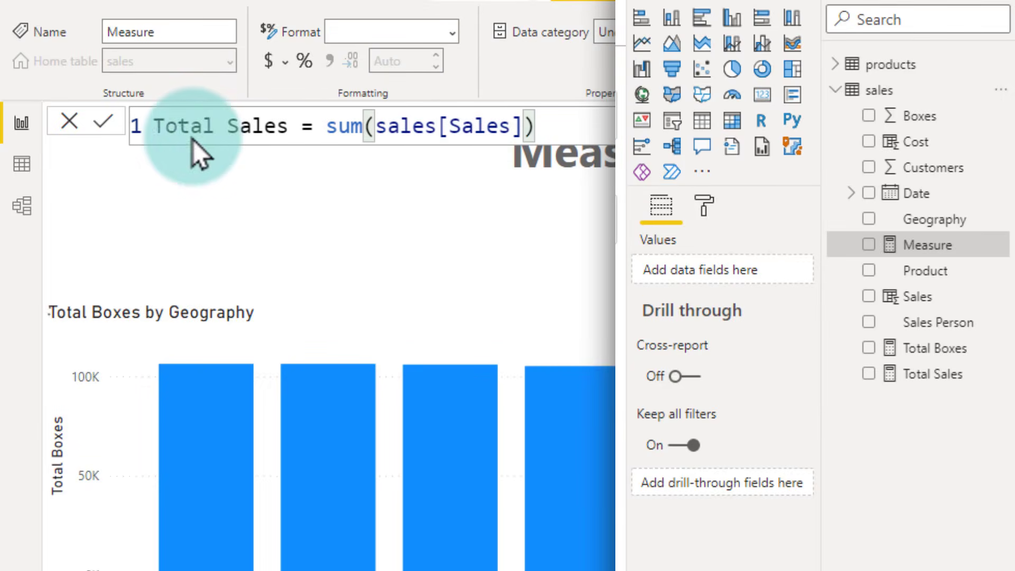
text(Total C)
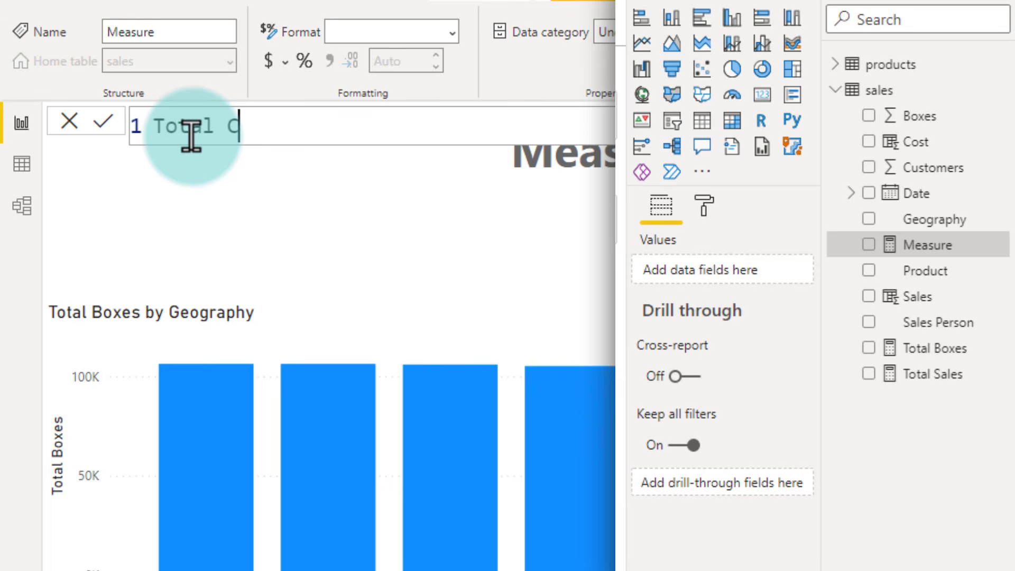
text(ost = sum)
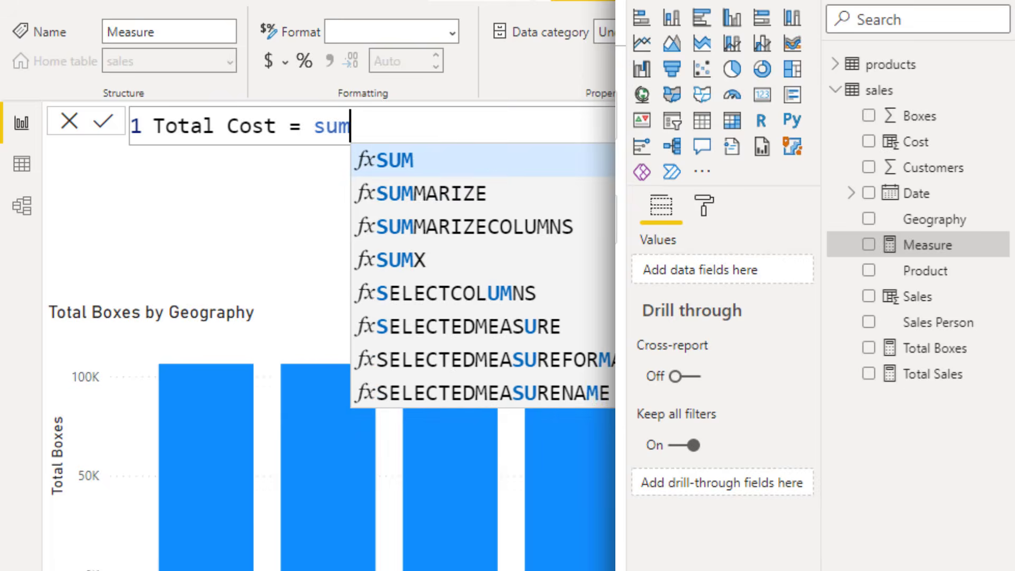
key(Tab)
text(co)
key(Down)
key(Down)
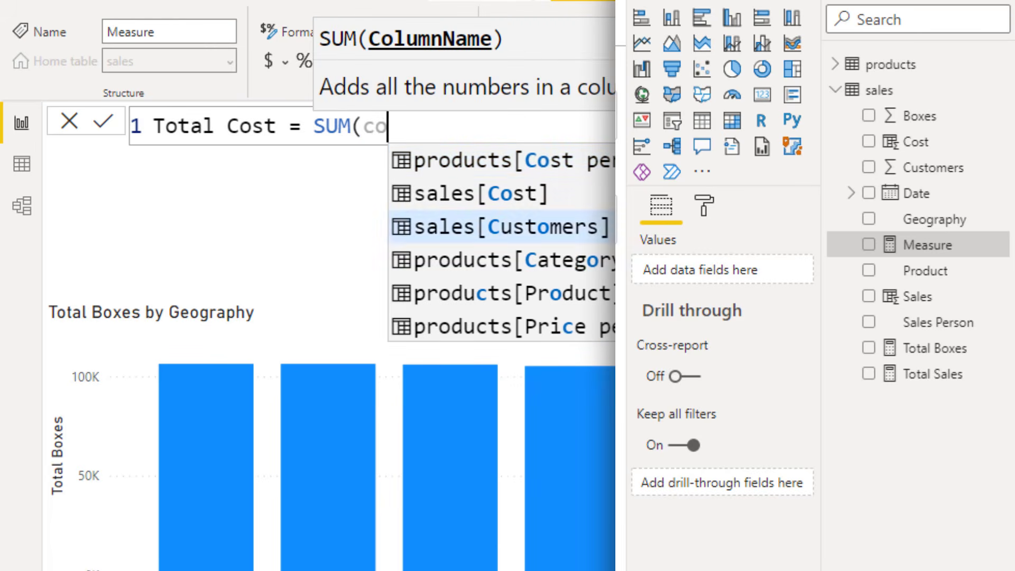
key(Up)
key(Tab)
text())
key(Return)
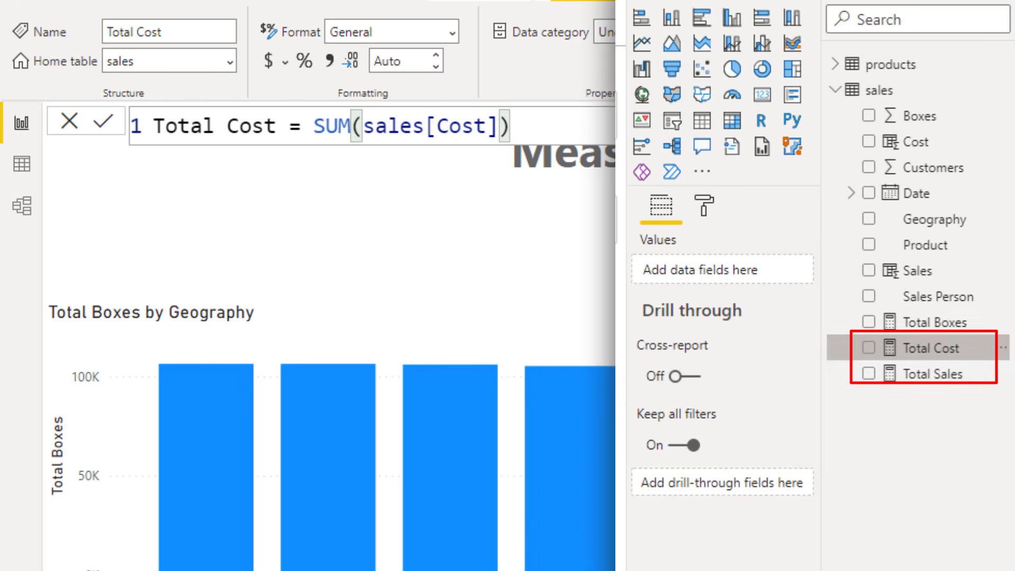
Add a measure to the sales table with the formula Total Profit = [Total Sales] - [Total Cost].
right_click(872, 90)
click(811, 101)
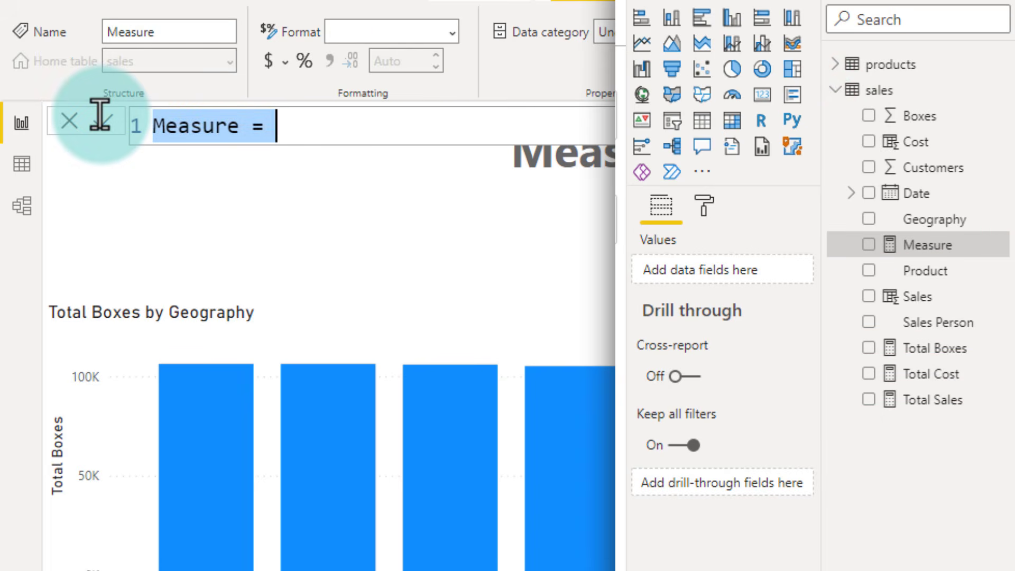
text(Total P)
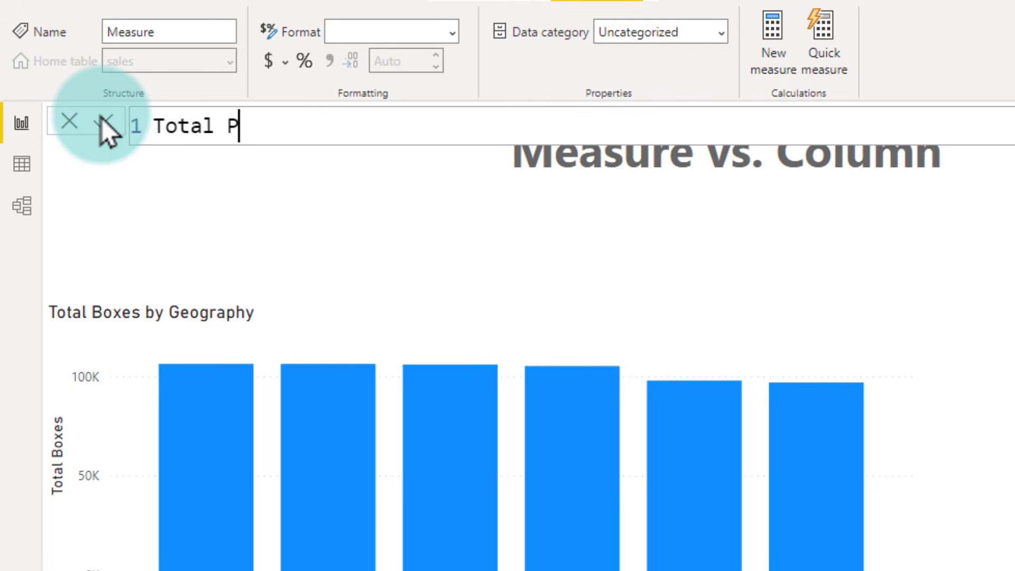
text(rofit = [Tot)
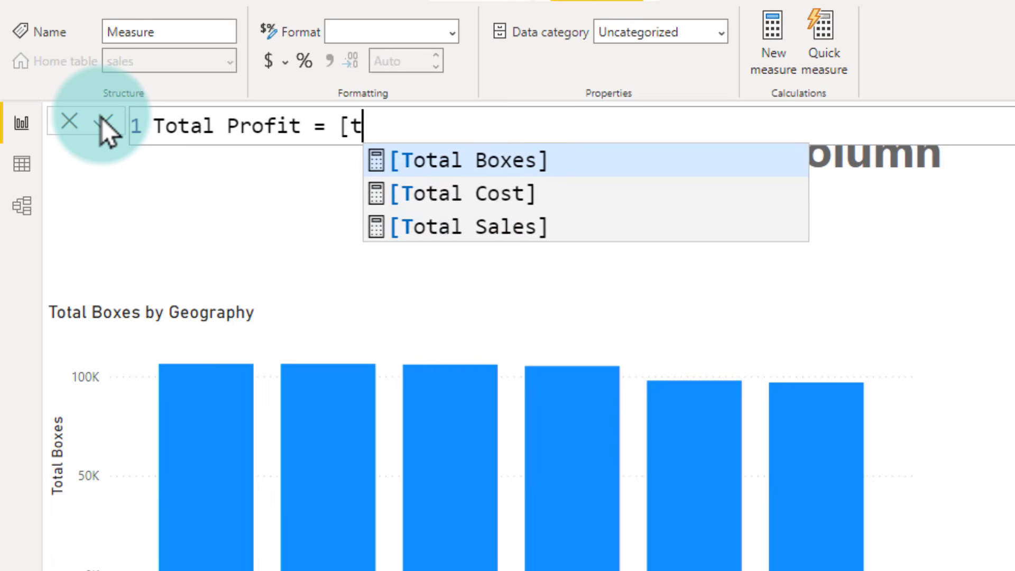
key(Down)
key(Down)
key(Tab)
text(- [t)
key(Down)
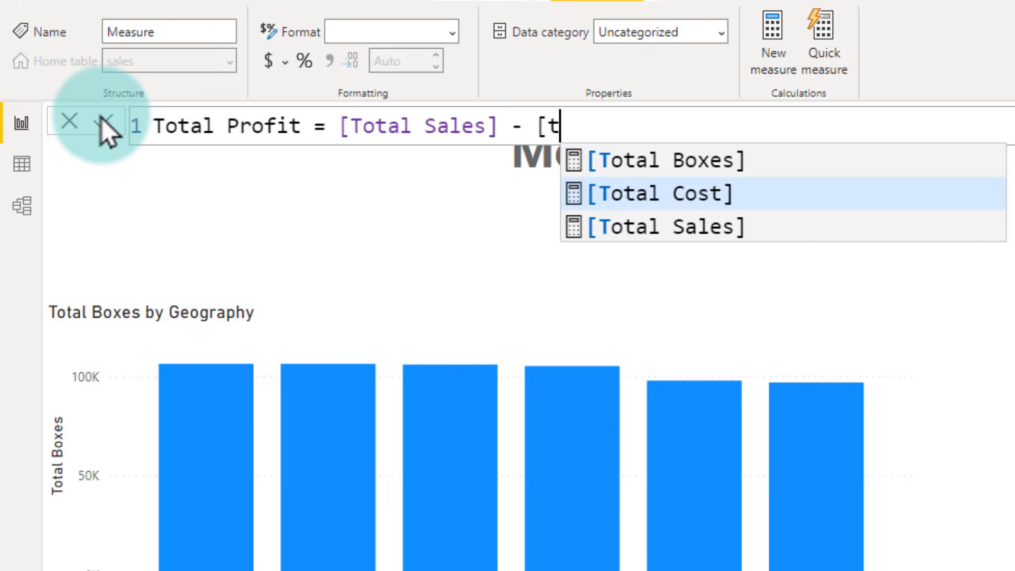
key(Tab)
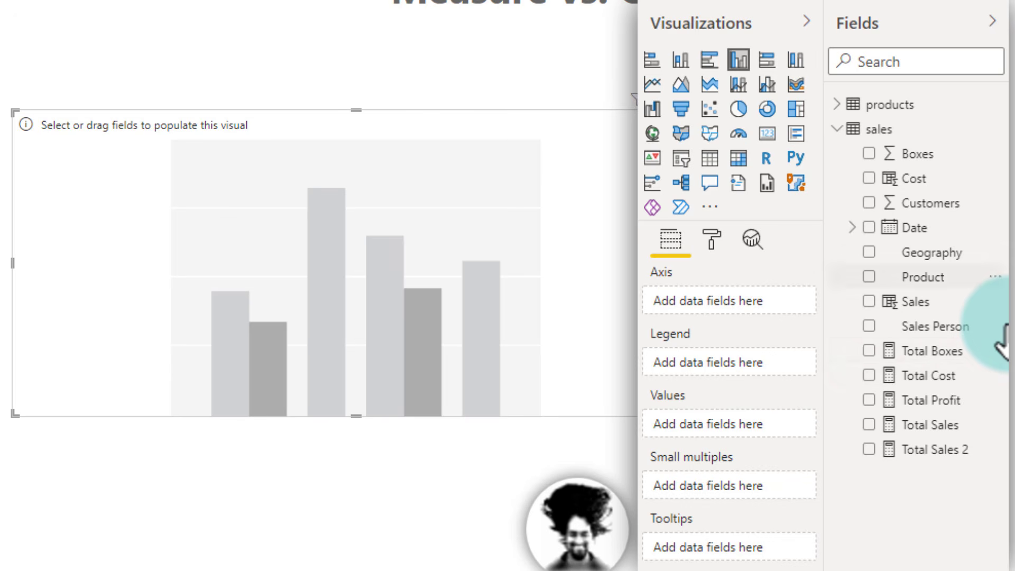
Populate the empty clustered column chart with Geography as the axis and Total Sales and Total Profit as values.
drag(941, 252, 765, 307)
drag(931, 424, 770, 453)
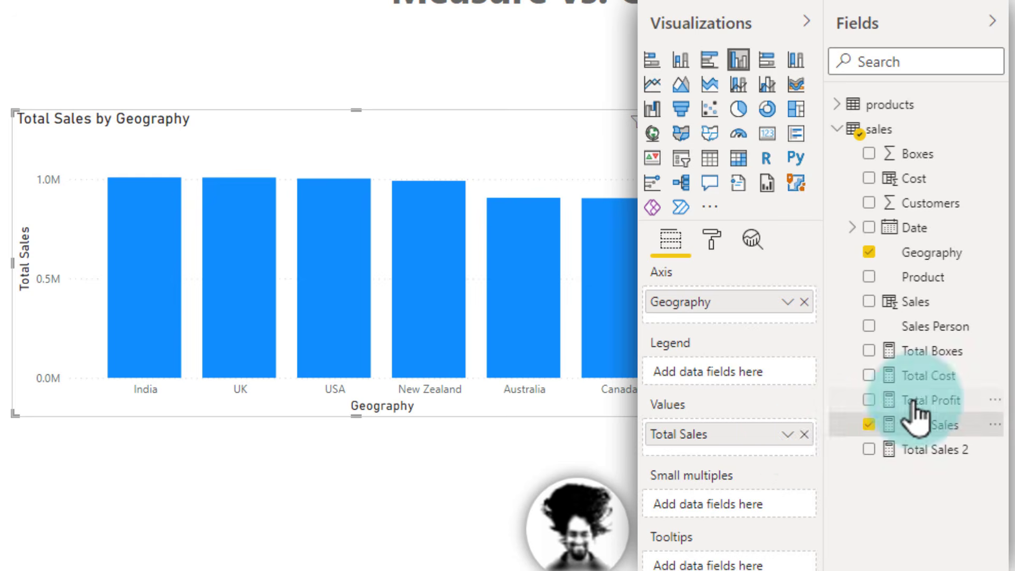
drag(928, 400, 784, 456)
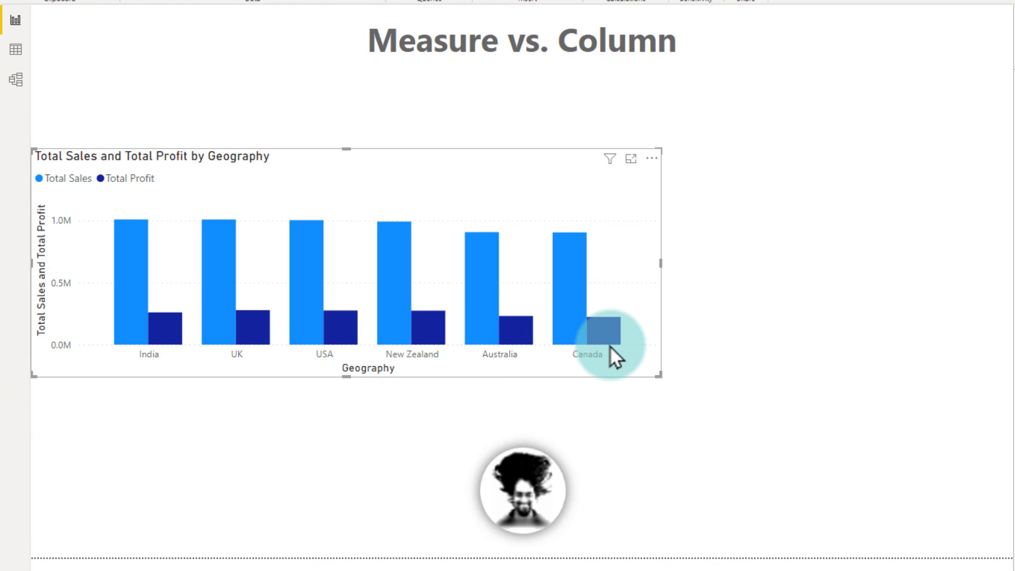
Add a measure to the sales table with the formula Total Sales 2 = sumx(sales, sales[Boxes] * RELATED(products[Price per box])).
click(15, 50)
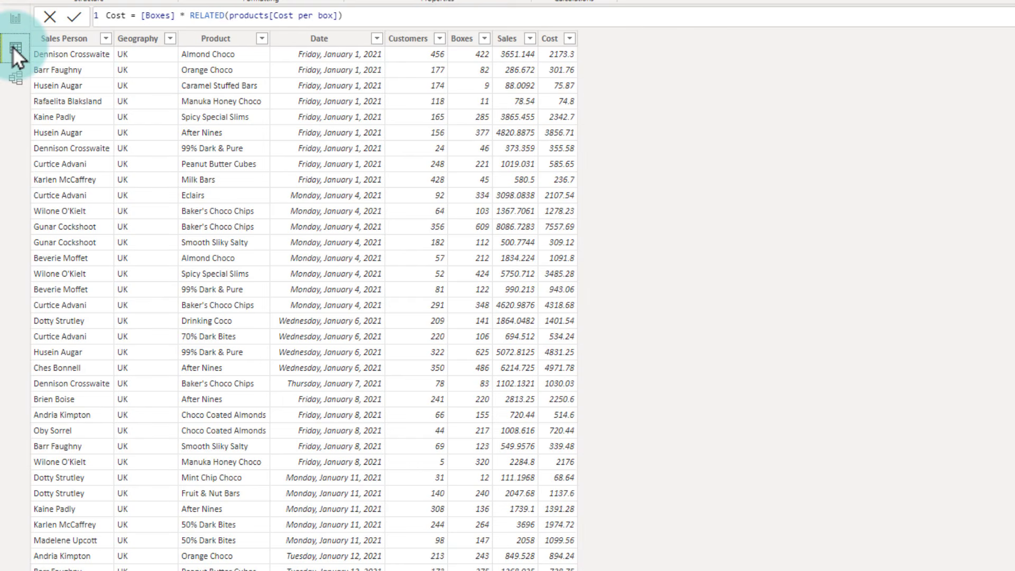
click(18, 20)
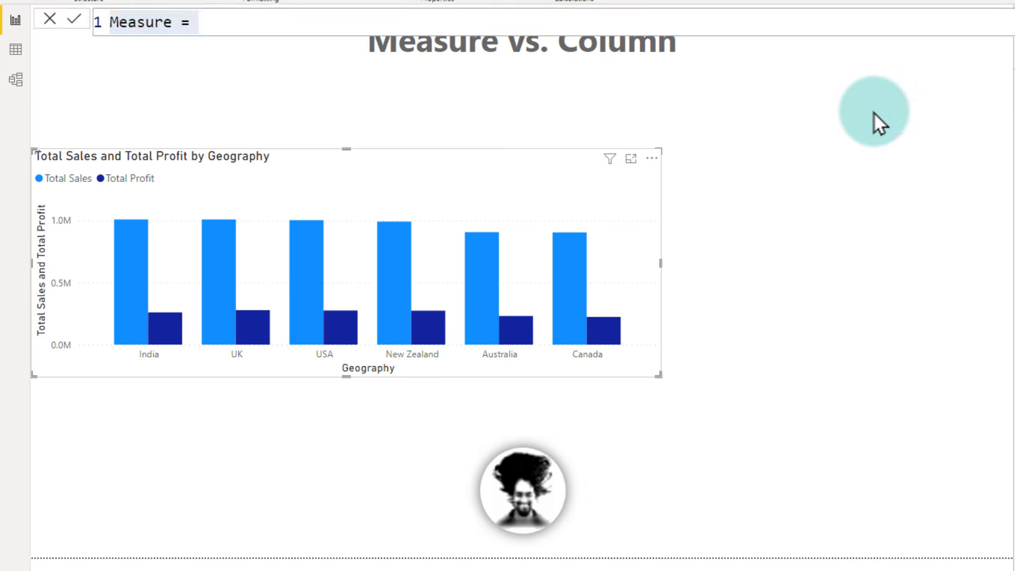
text(To)
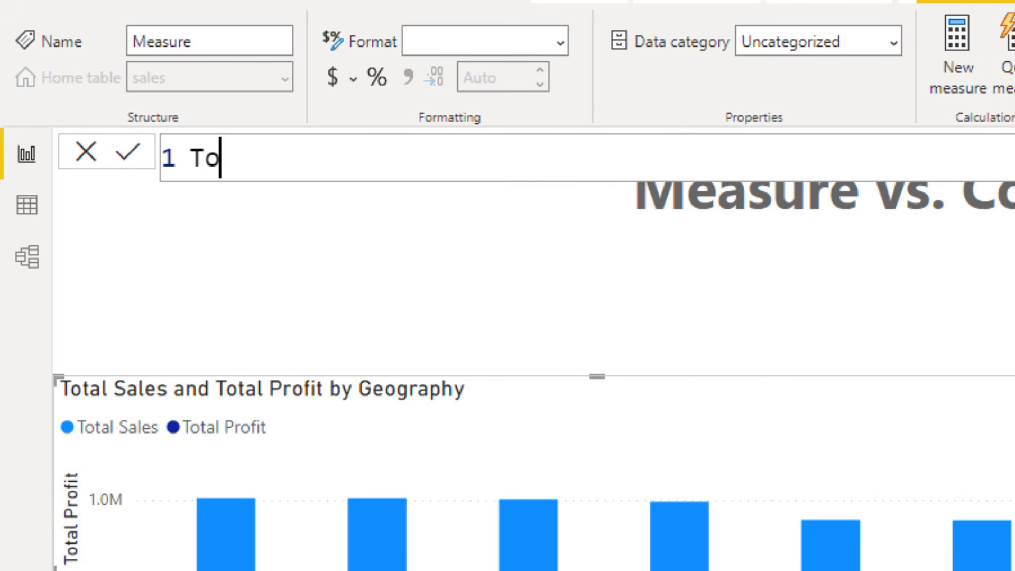
text(tal Sales 2 =)
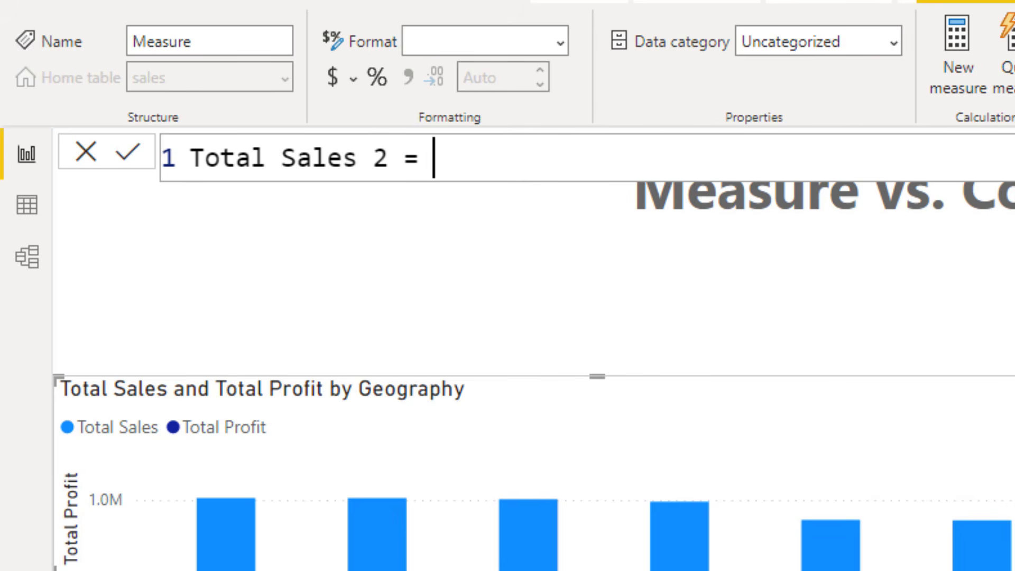
text(sum)
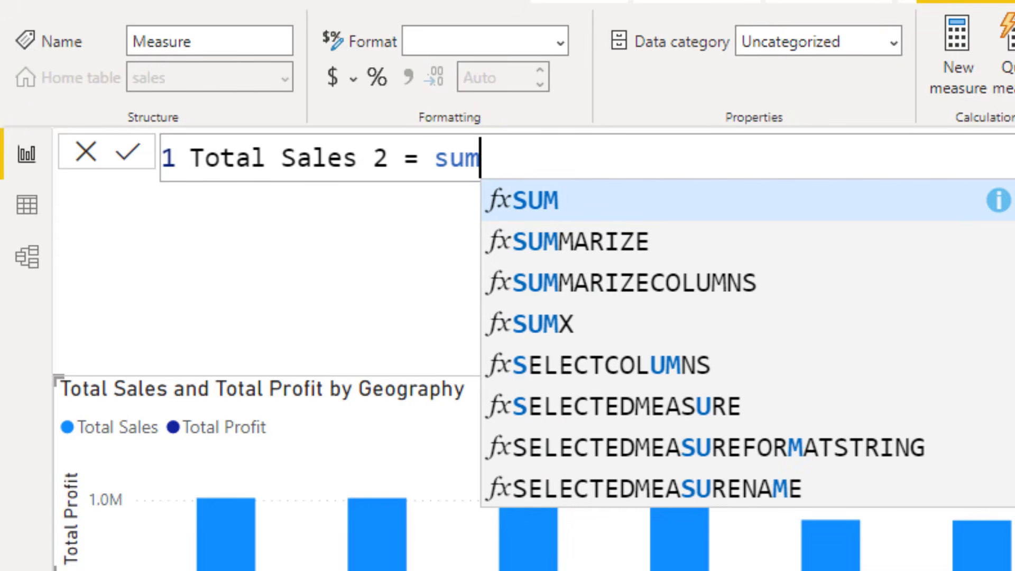
text(x)
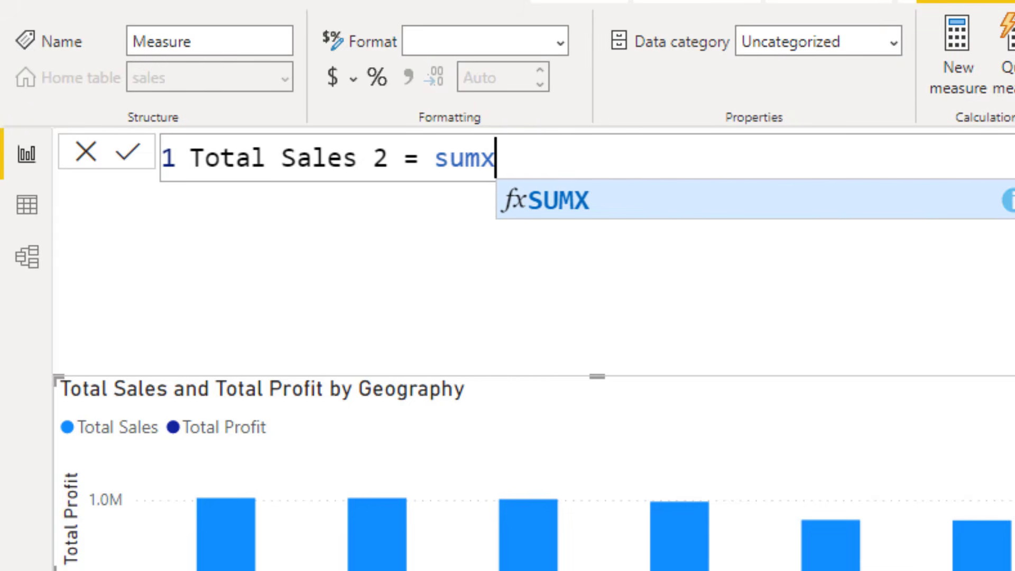
text(()
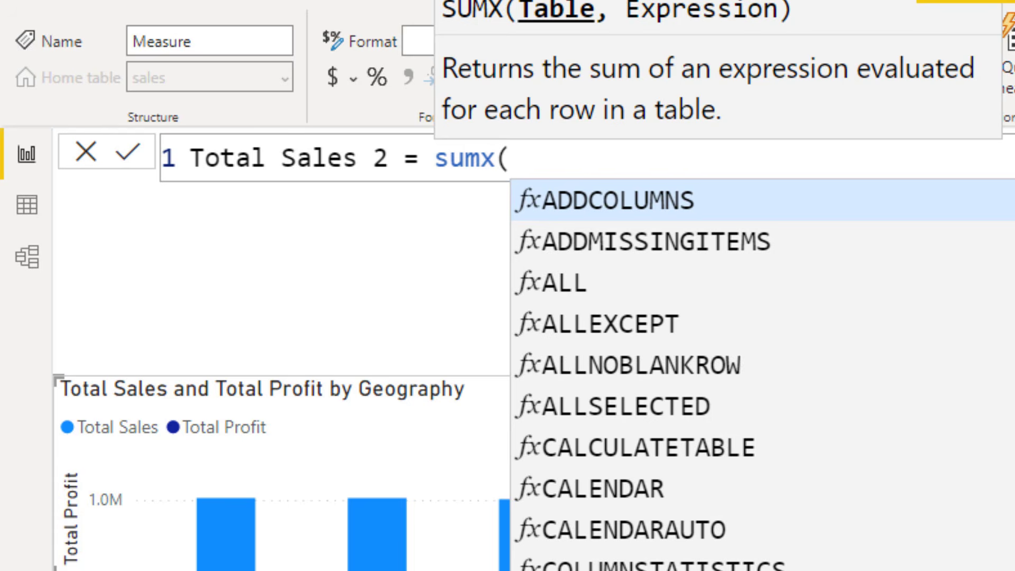
text(sales, )
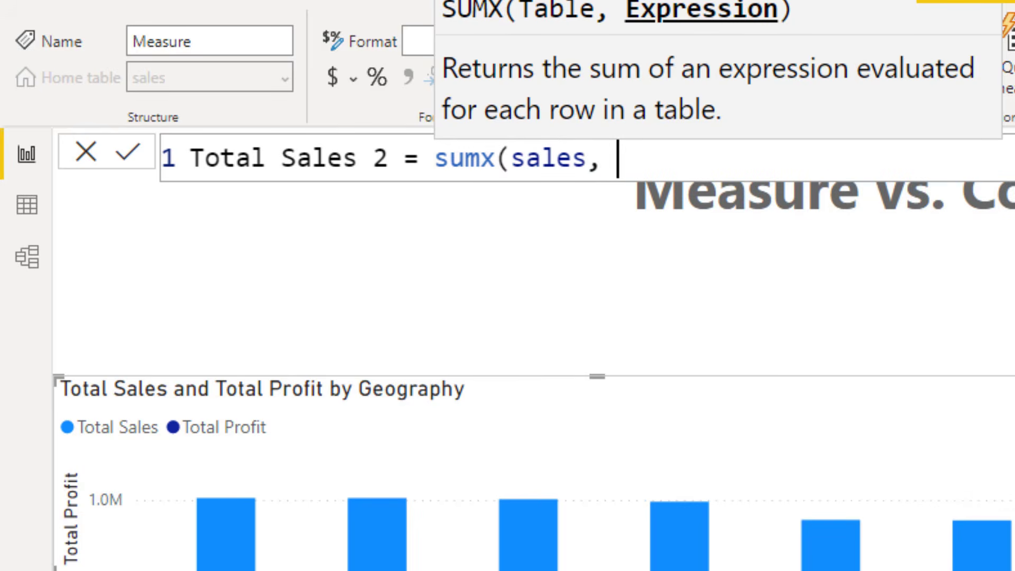
text(sales[Boxes])
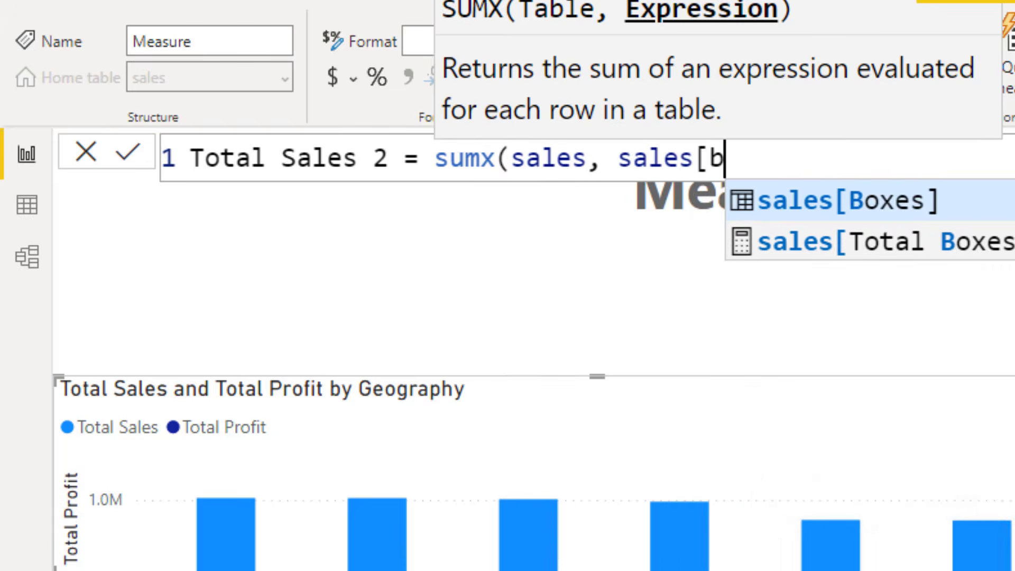
text( * RELATED()
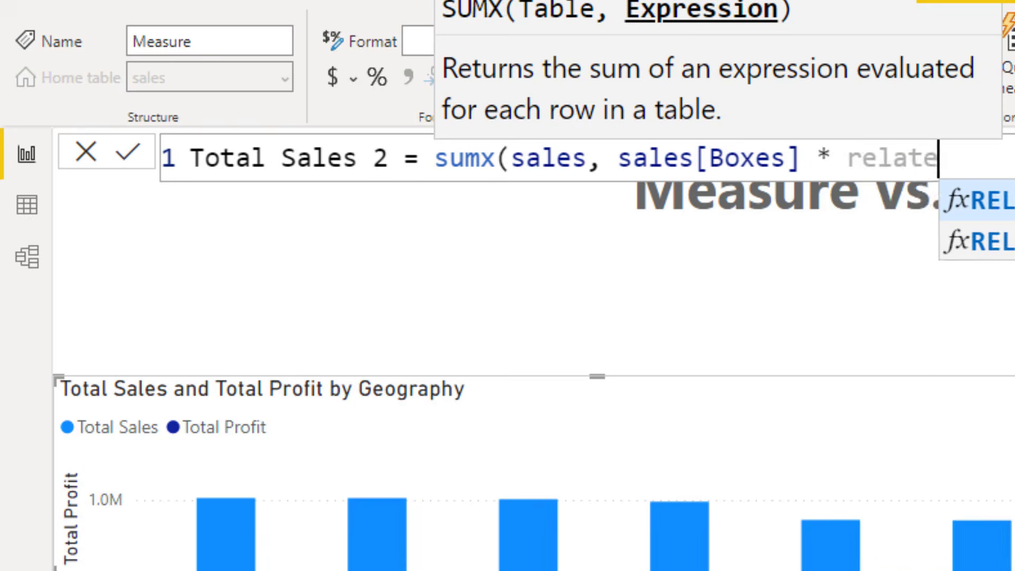
text(pr)
key(Down)
key(Down)
key(Down)
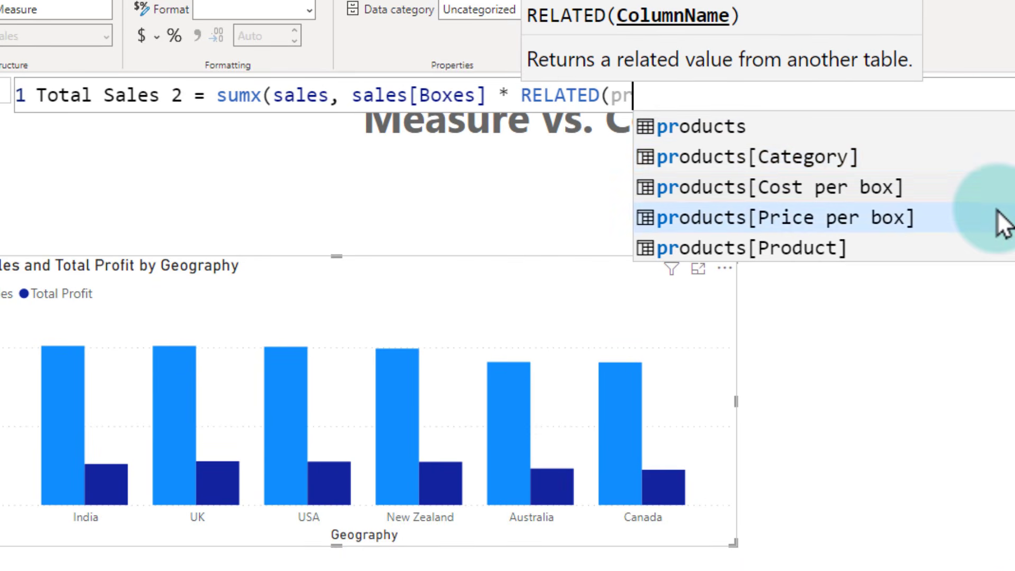
key(Tab)
text()))
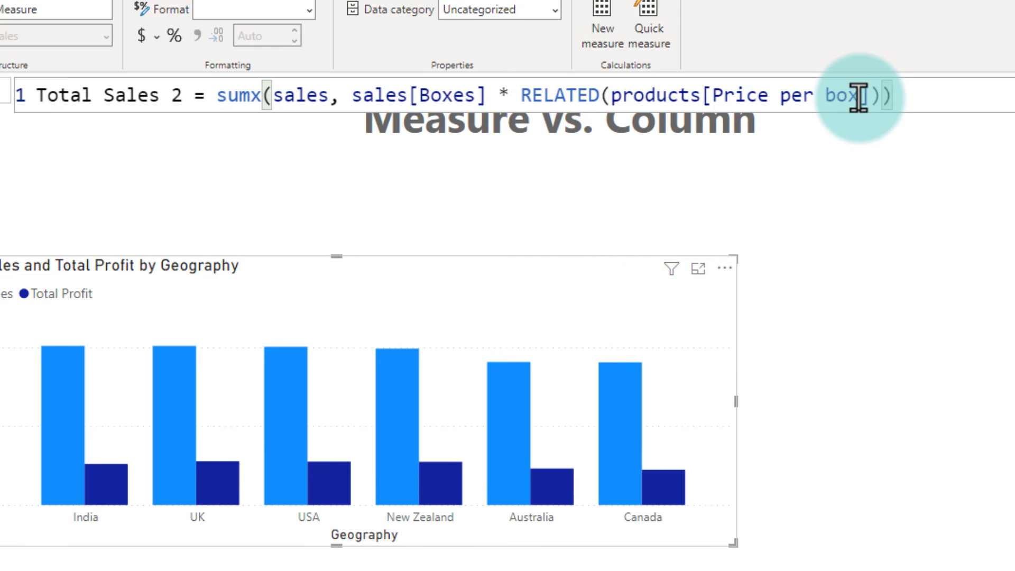
text(])
click(4, 98)
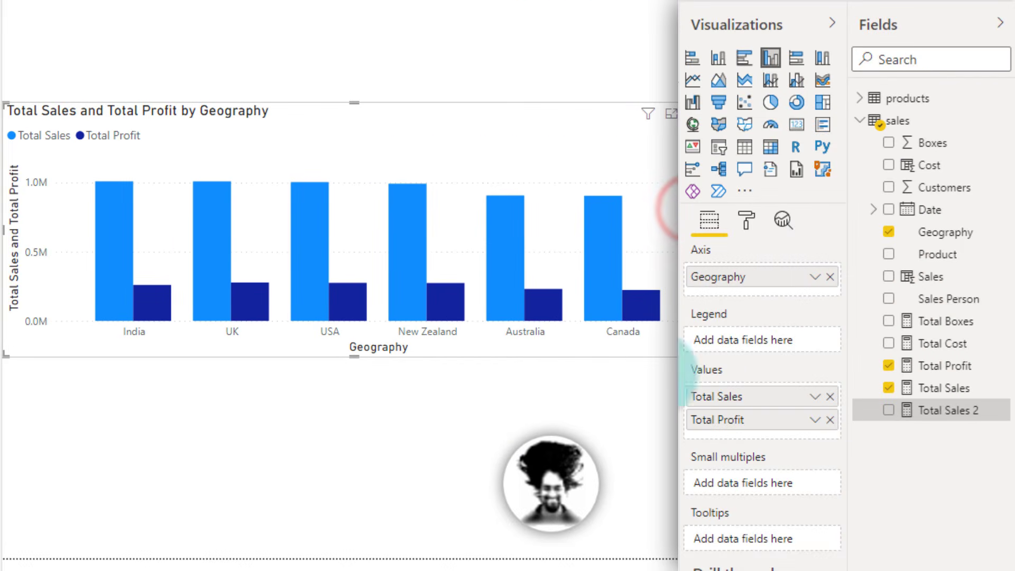
Replace Total Sales with the Total Sales 2 measure in the chart's values and deselect the chart.
click(831, 396)
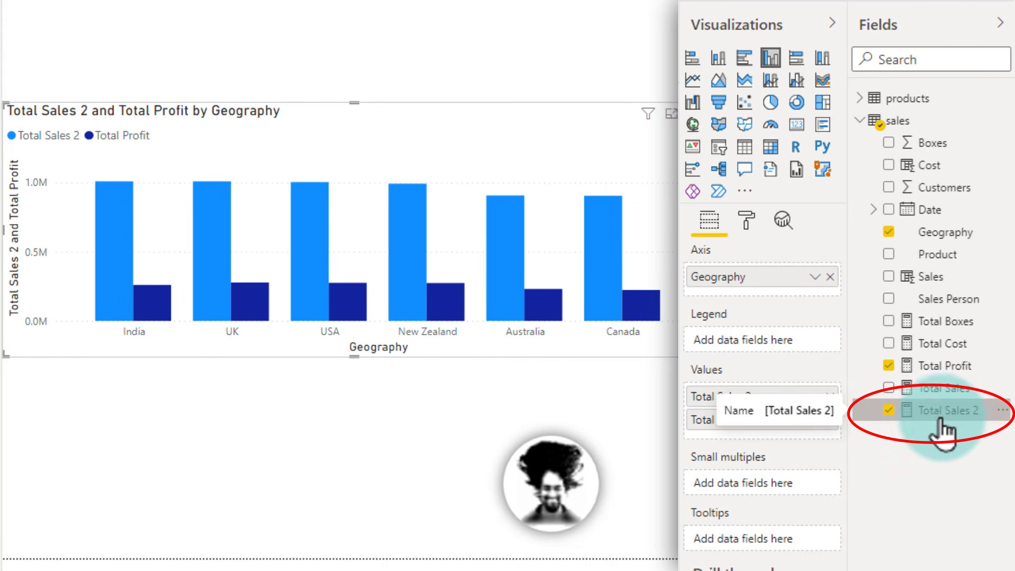
click(651, 423)
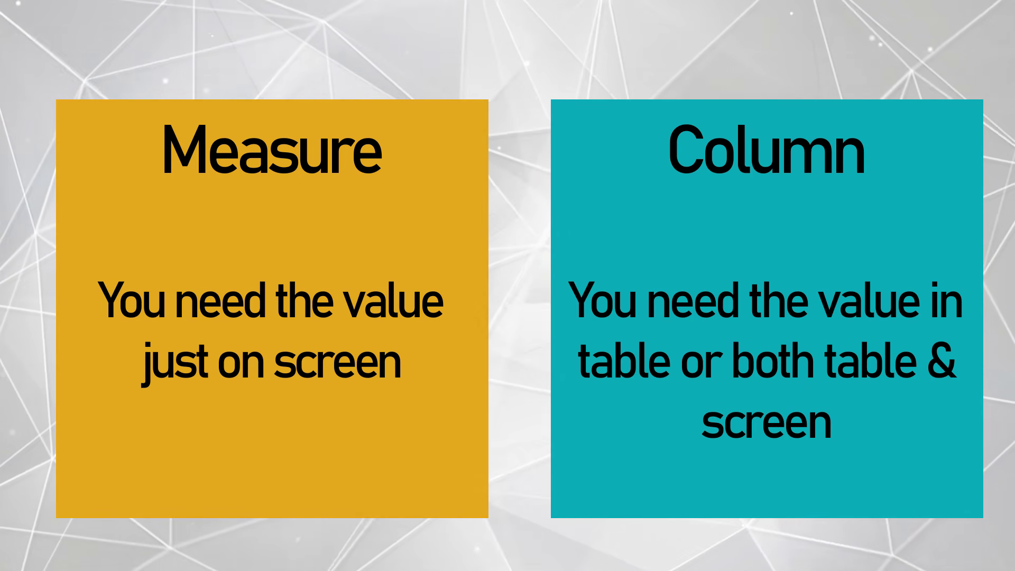
Compare the Sales and Cost calculated columns in the sales table with the formula of the Total Sales 2 measure.
click(17, 46)
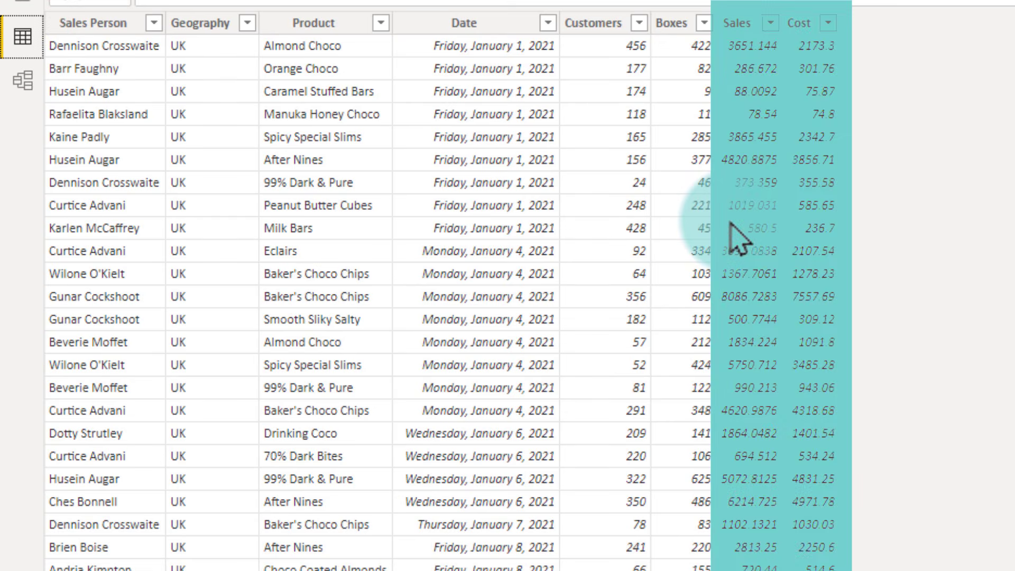
click(24, 8)
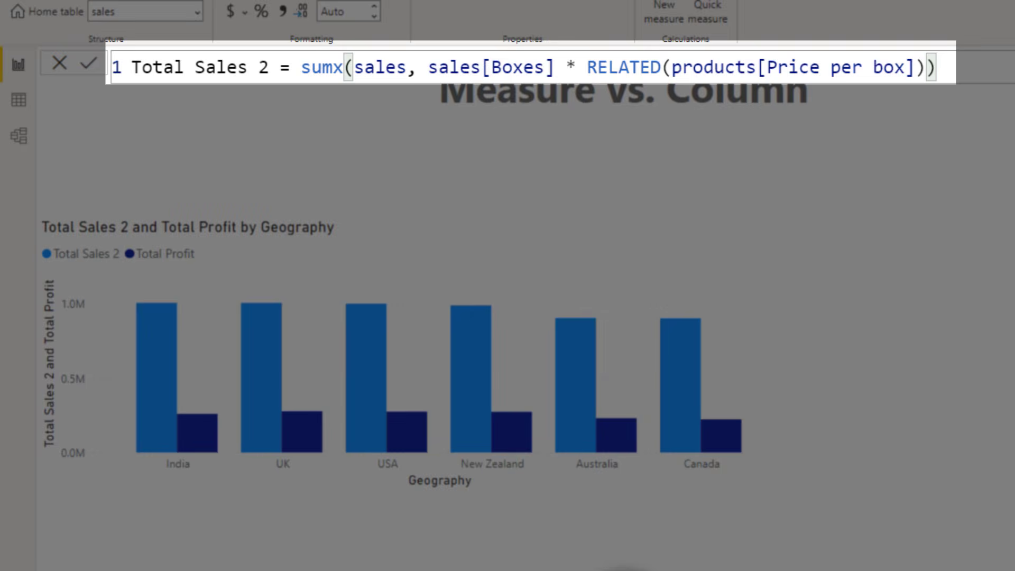
click(962, 307)
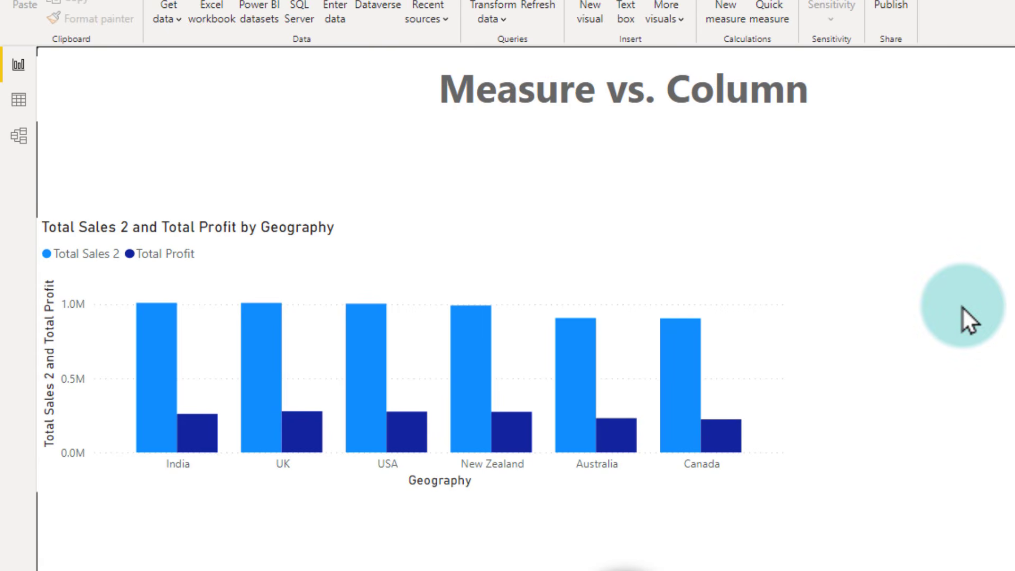